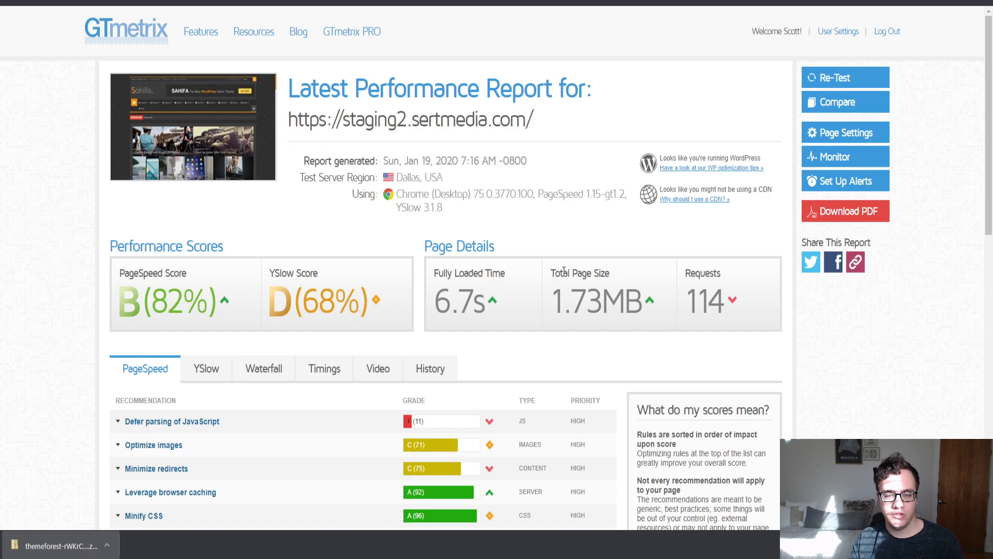
- Inspect the request waterfall, including the style.min.css request's headers
{"action": "left_click", "coordinate": [278, 373]}
{"action": "scroll", "coordinate": [279, 341], "scroll_direction": "down", "scroll_amount": 3}
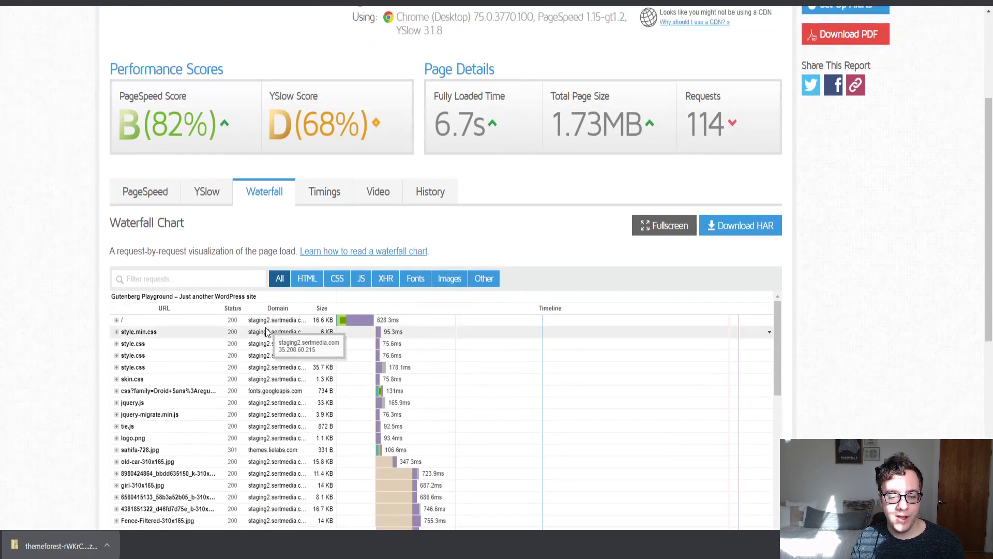
{"action": "left_click", "coordinate": [136, 331]}
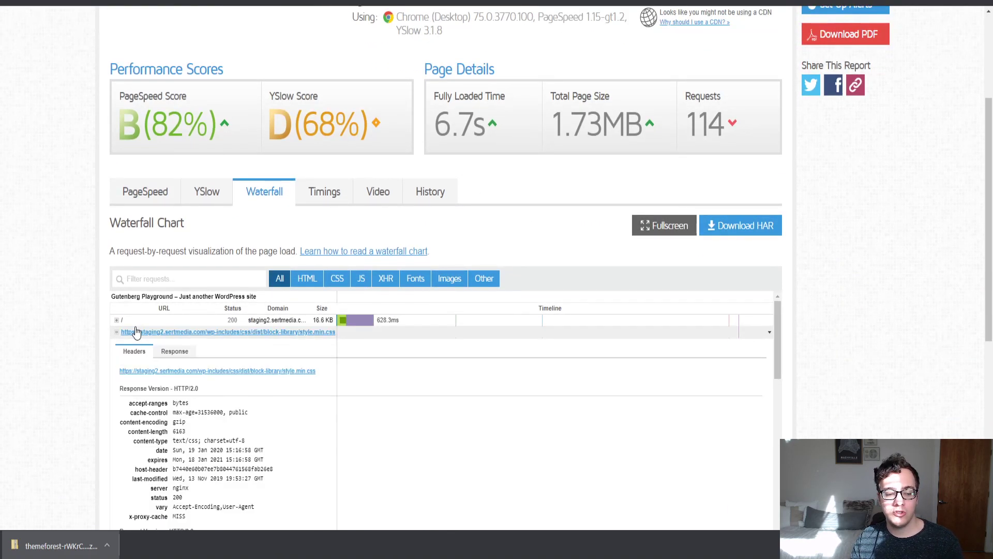
{"action": "left_click", "coordinate": [136, 332]}
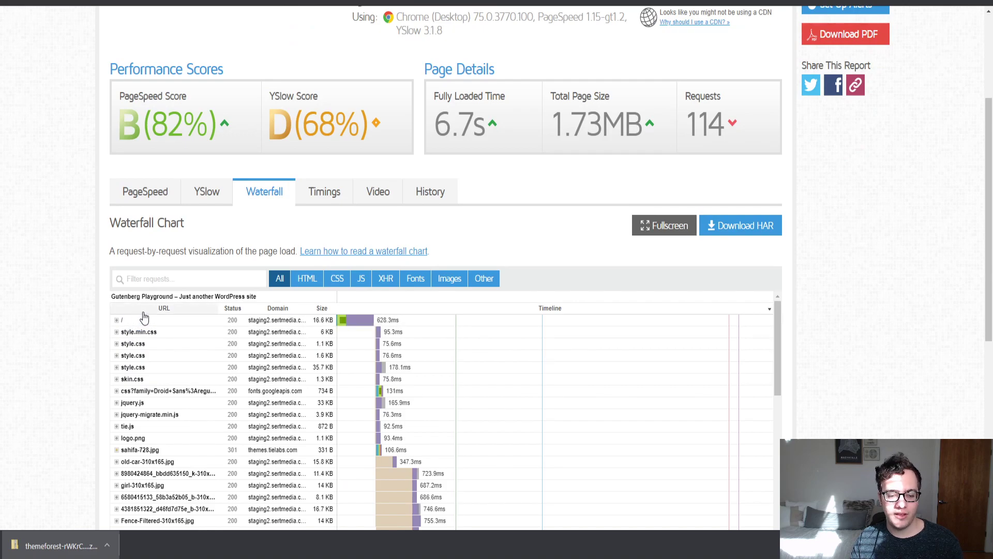
{"action": "scroll", "coordinate": [133, 246], "scroll_direction": "down", "scroll_amount": 1}
{"action": "scroll", "coordinate": [133, 245], "scroll_direction": "down", "scroll_amount": 10}
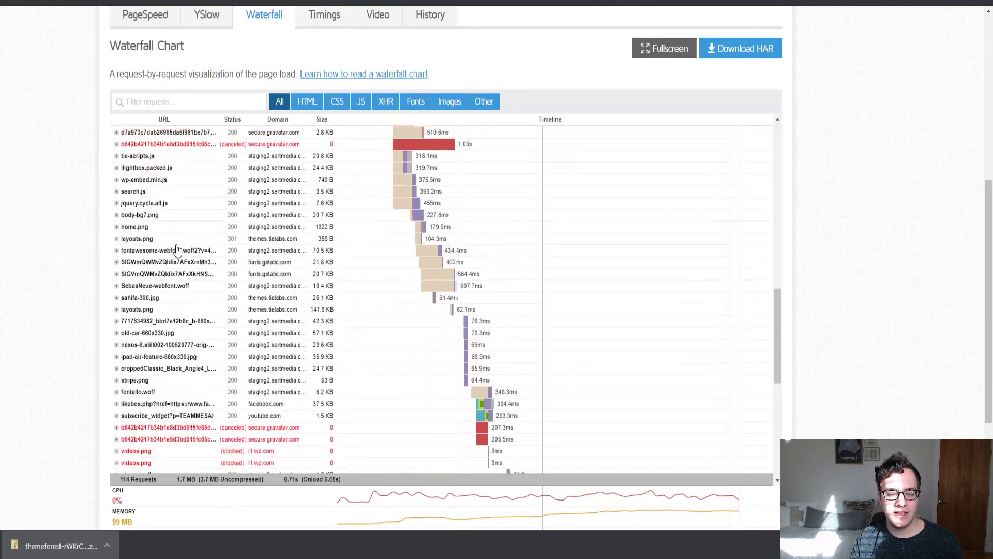
{"action": "scroll", "coordinate": [263, 258], "scroll_direction": "up", "scroll_amount": 8}
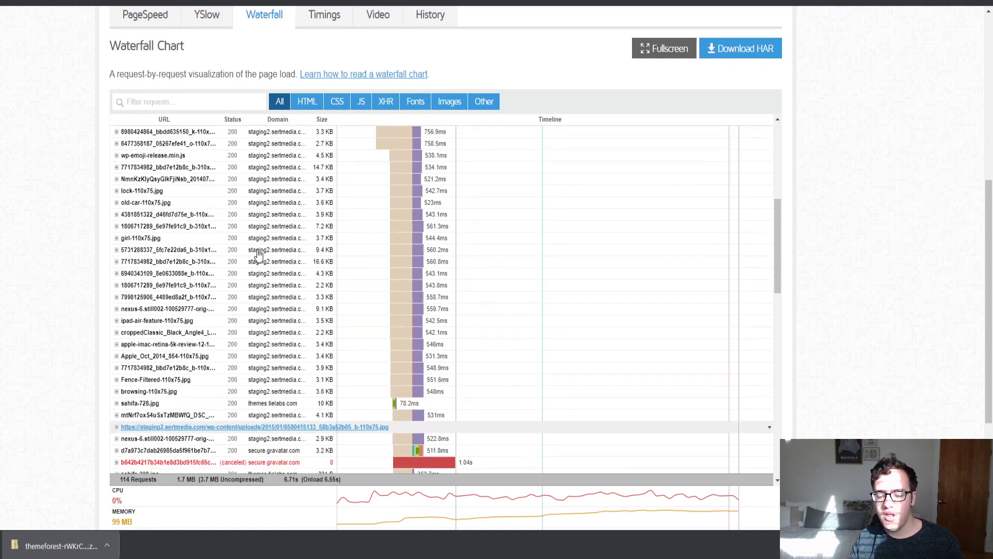
{"action": "scroll", "coordinate": [264, 258], "scroll_direction": "down", "scroll_amount": 8}
{"action": "scroll", "coordinate": [263, 258], "scroll_direction": "down", "scroll_amount": 6}
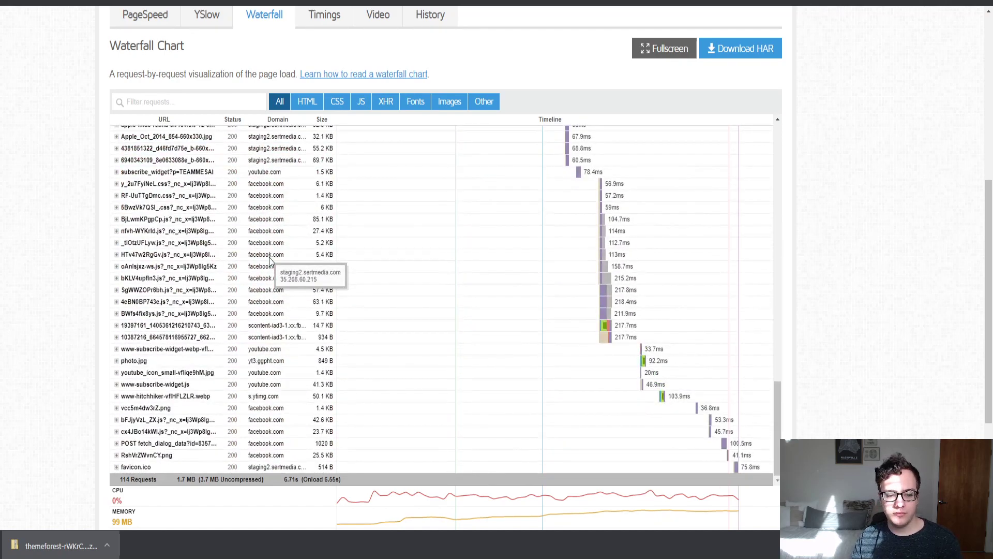
{"action": "scroll", "coordinate": [248, 256], "scroll_direction": "up", "scroll_amount": 5}
{"action": "scroll", "coordinate": [223, 252], "scroll_direction": "up", "scroll_amount": 10}
{"action": "scroll", "coordinate": [214, 239], "scroll_direction": "up", "scroll_amount": 6}
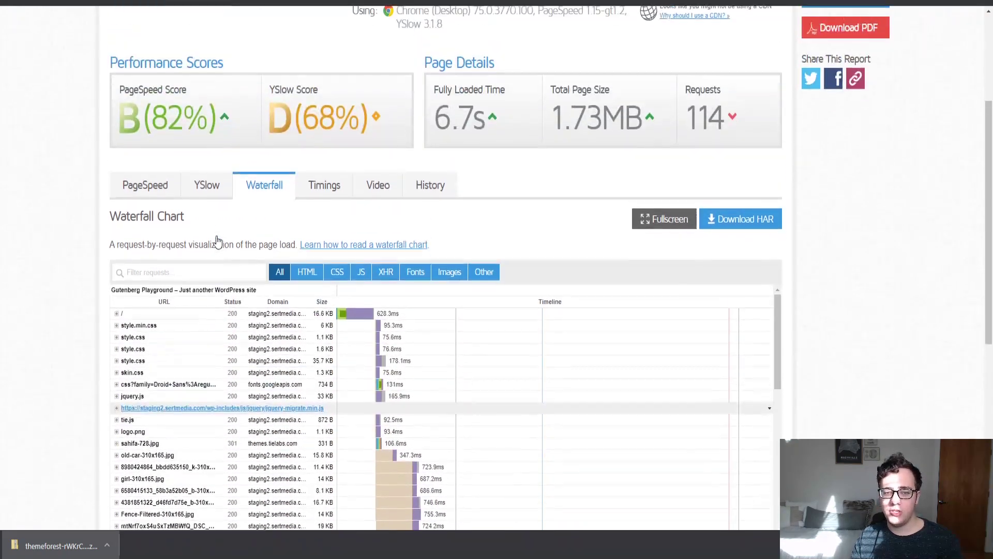
- Back on PageSpeed, review the Optimize images recommendation details
{"action": "left_click", "coordinate": [160, 367]}
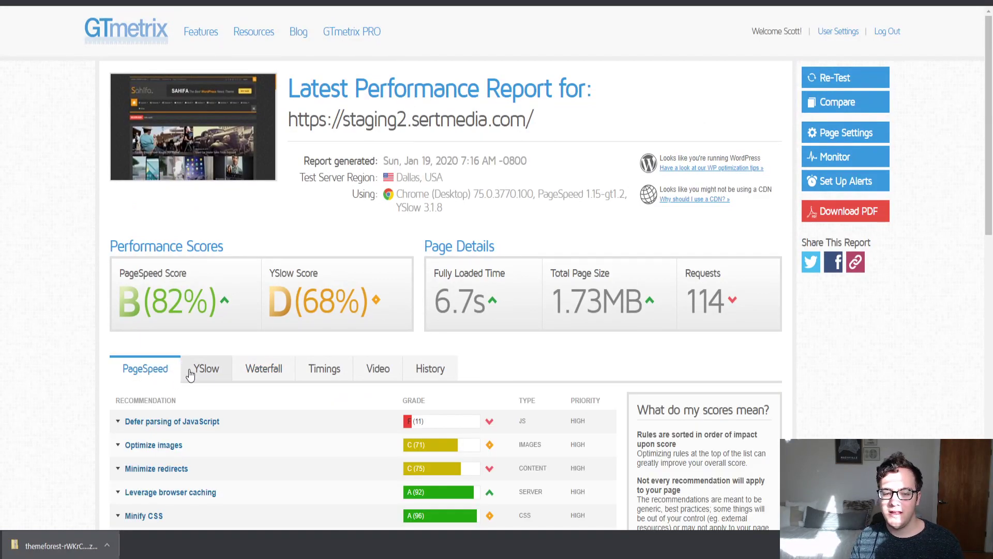
{"action": "scroll", "coordinate": [196, 369], "scroll_direction": "down", "scroll_amount": 2}
{"action": "left_click", "coordinate": [204, 339]}
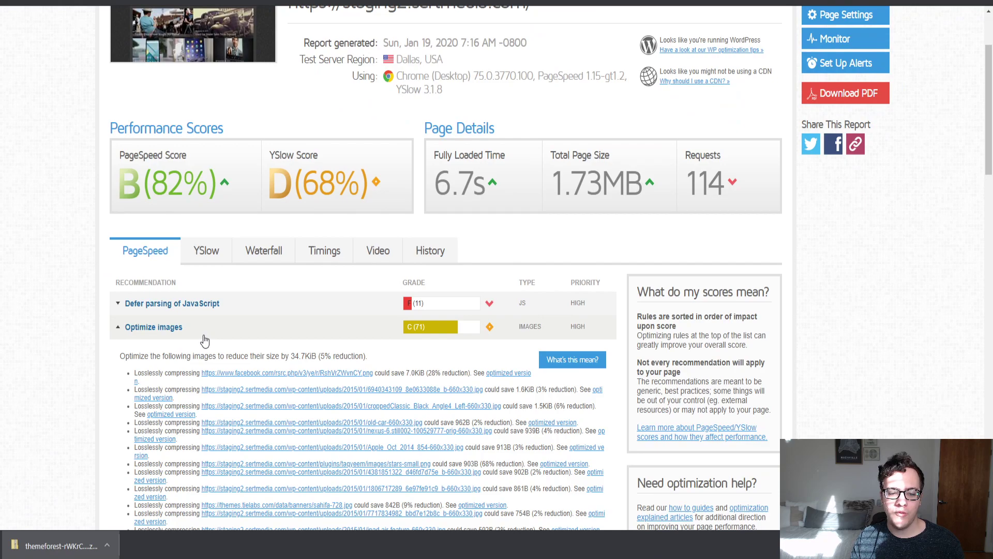
{"action": "left_click", "coordinate": [203, 337]}
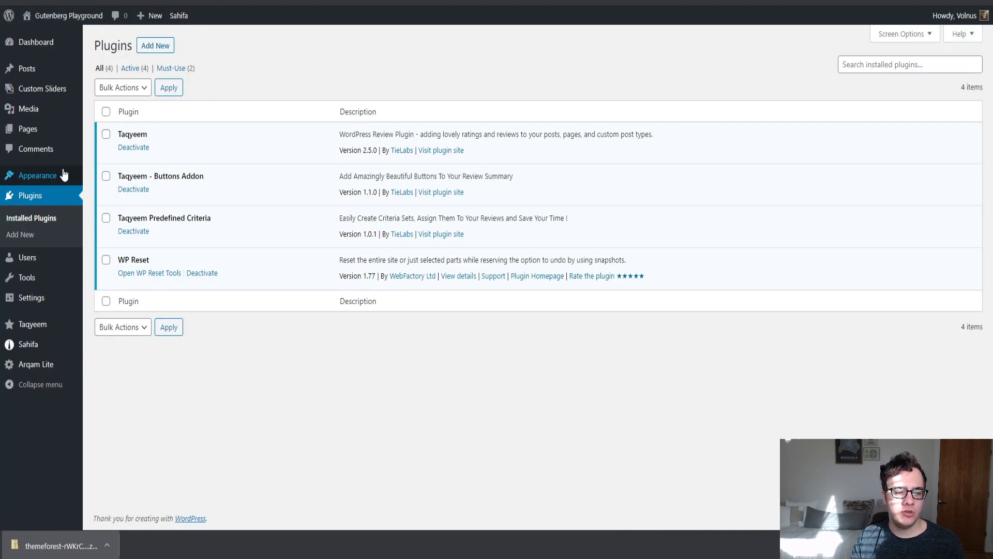
- Search Add New plugins for 'eww' and install EWWW Image Optimizer
{"action": "left_click", "coordinate": [34, 236]}
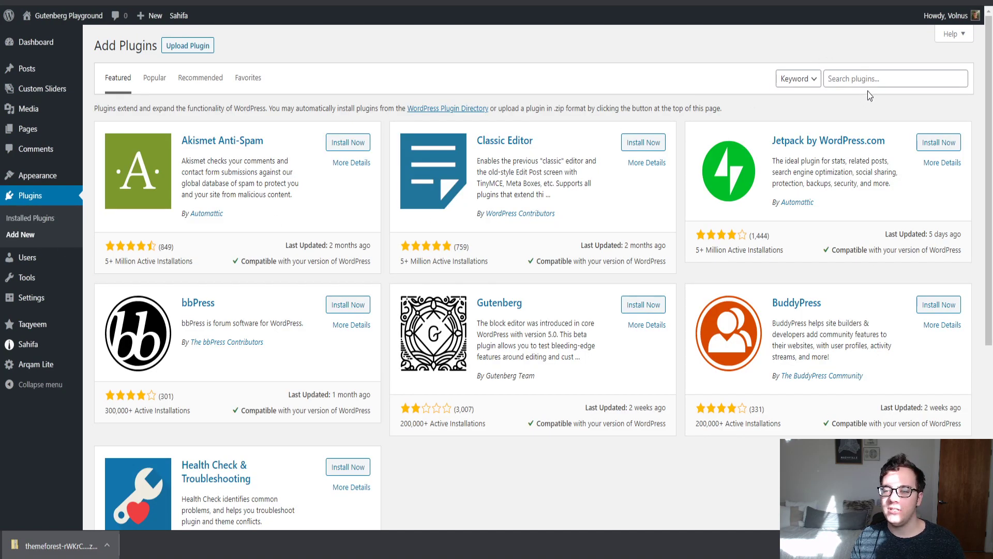
{"action": "left_click", "coordinate": [872, 81]}
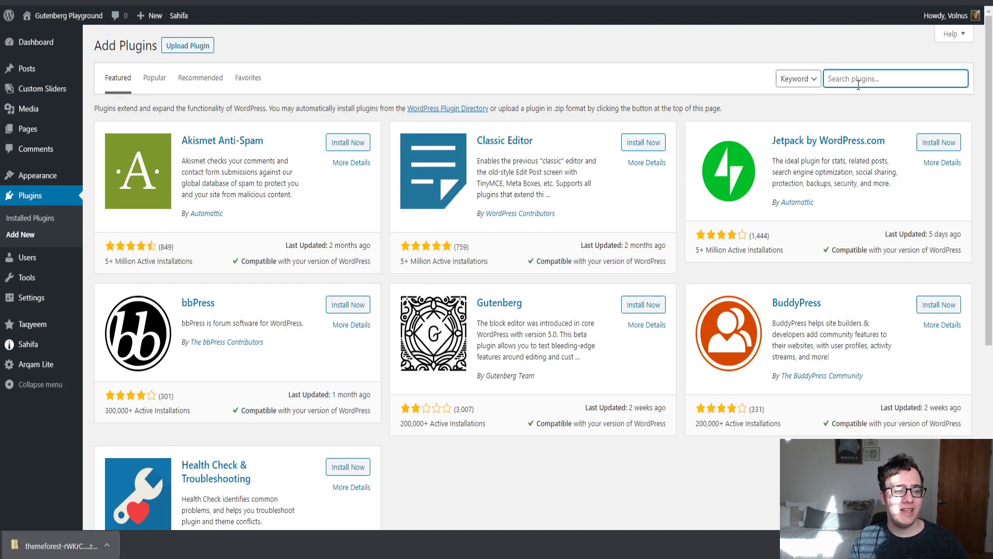
{"action": "type", "text": "ewww image"}
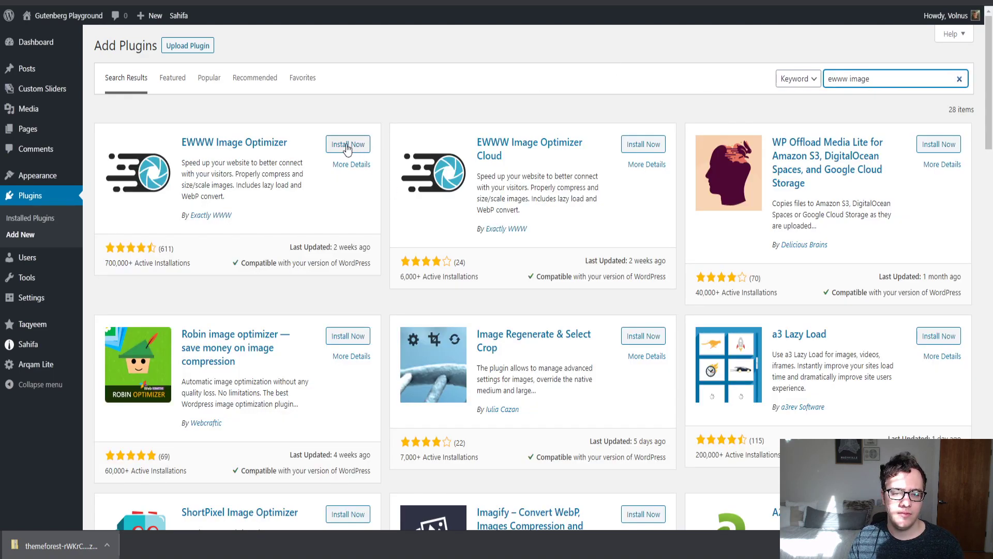
{"action": "left_click", "coordinate": [343, 144]}
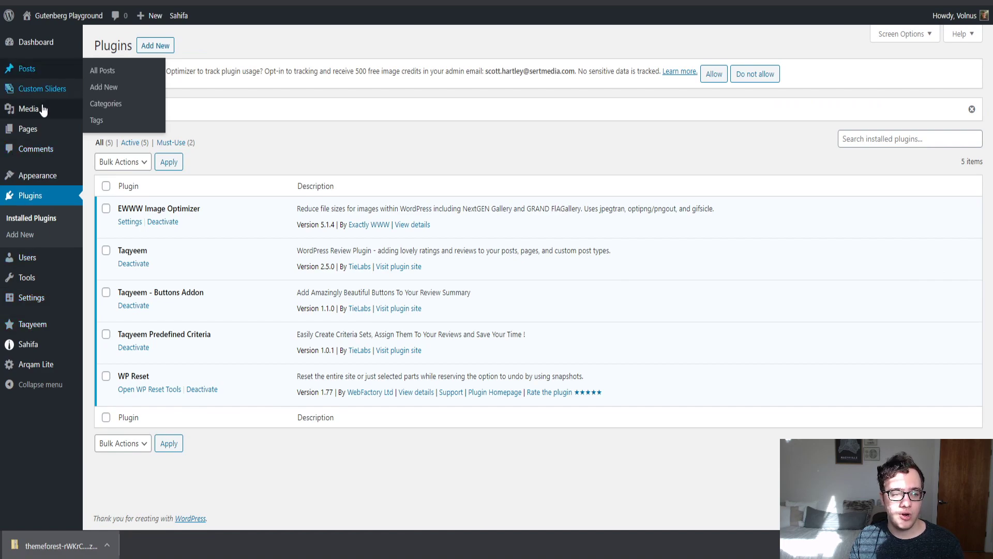
- In Media > Bulk Optimize, scan for unoptimized images and optimize all 992
{"action": "mouse_move", "coordinate": [28, 109]}
{"action": "left_click", "coordinate": [117, 149]}
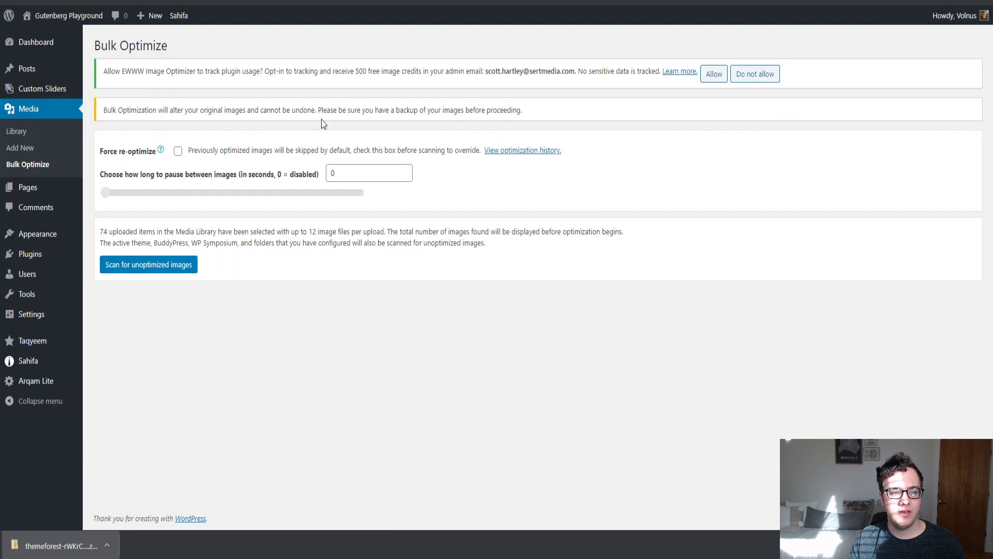
{"action": "left_click", "coordinate": [159, 263]}
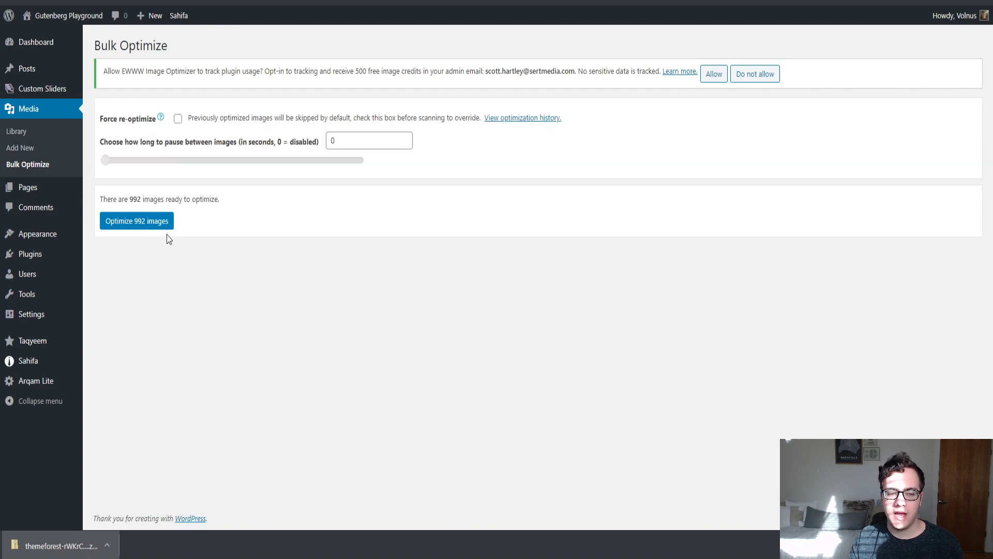
{"action": "left_click", "coordinate": [148, 221]}
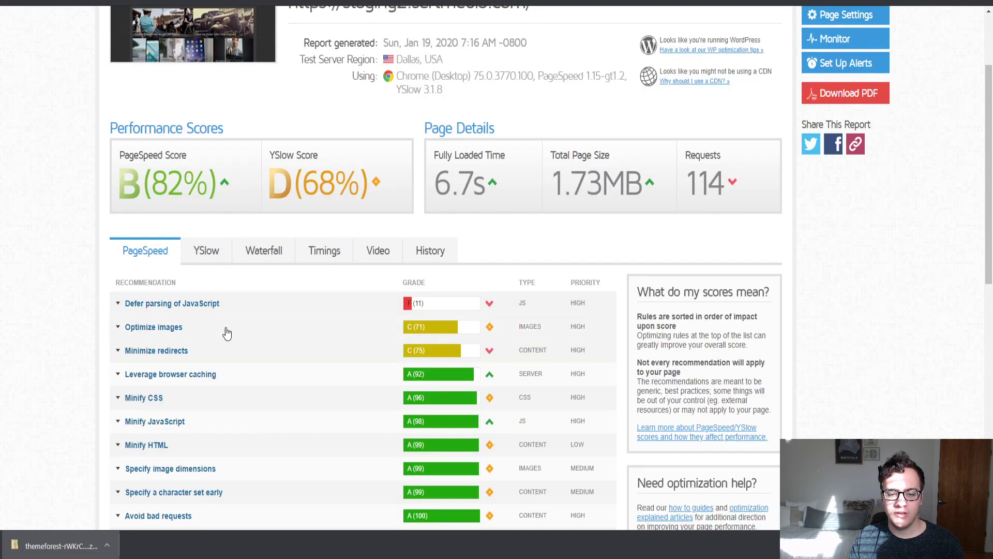
- Expand the 'Defer parsing of JavaScript' advice, then scroll through the Sahifa front page
{"action": "left_click", "coordinate": [245, 313]}
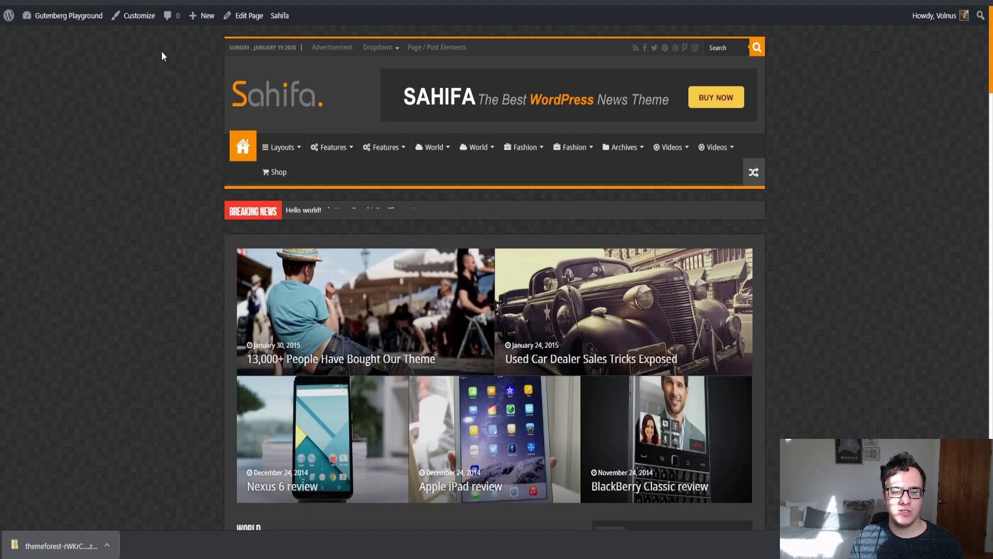
{"action": "scroll", "coordinate": [150, 145], "scroll_direction": "down", "scroll_amount": 15}
{"action": "scroll", "coordinate": [119, 167], "scroll_direction": "up", "scroll_amount": 5}
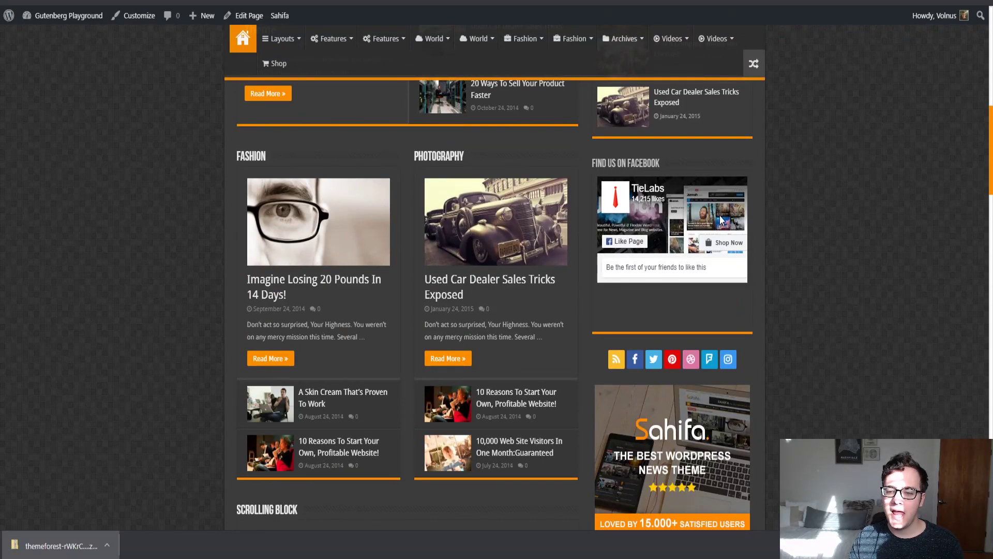
- View the front page's source and search it for Facebook references
{"action": "key", "text": "ctrl+u"}
{"action": "scroll", "coordinate": [667, 259], "scroll_direction": "down", "scroll_amount": 7}
{"action": "scroll", "coordinate": [668, 259], "scroll_direction": "down", "scroll_amount": 8}
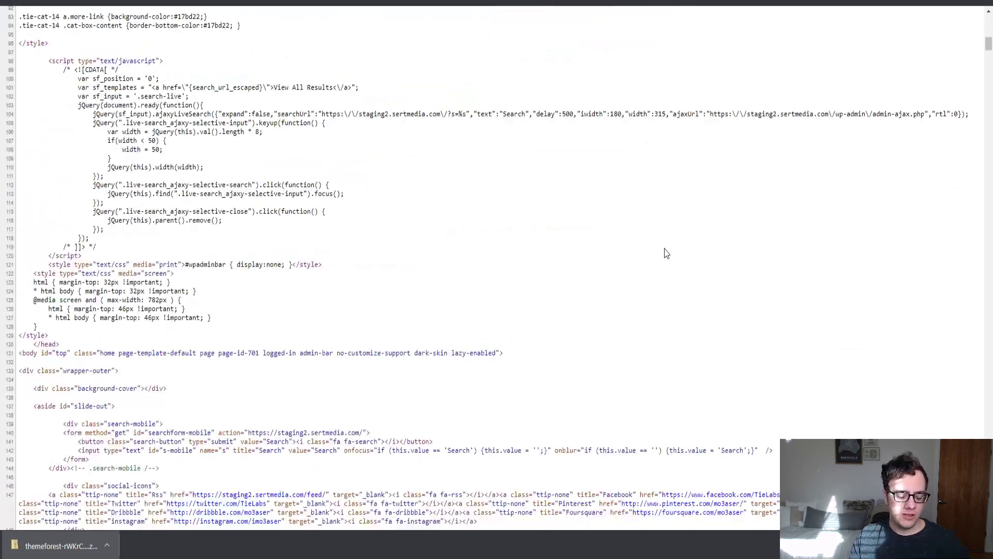
{"action": "key", "text": "ctrl+f"}
{"action": "type", "text": "lo"}
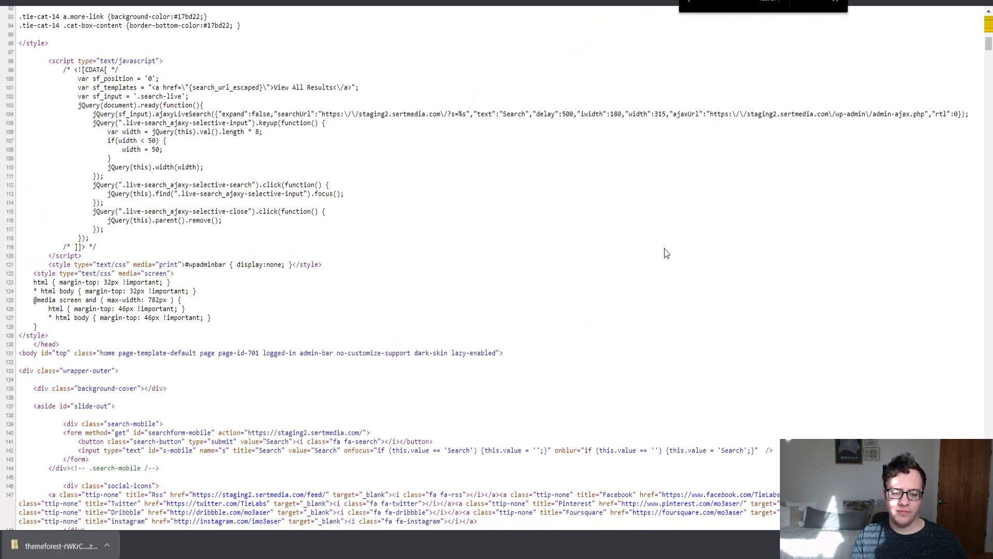
{"action": "type", "text": "cebook"}
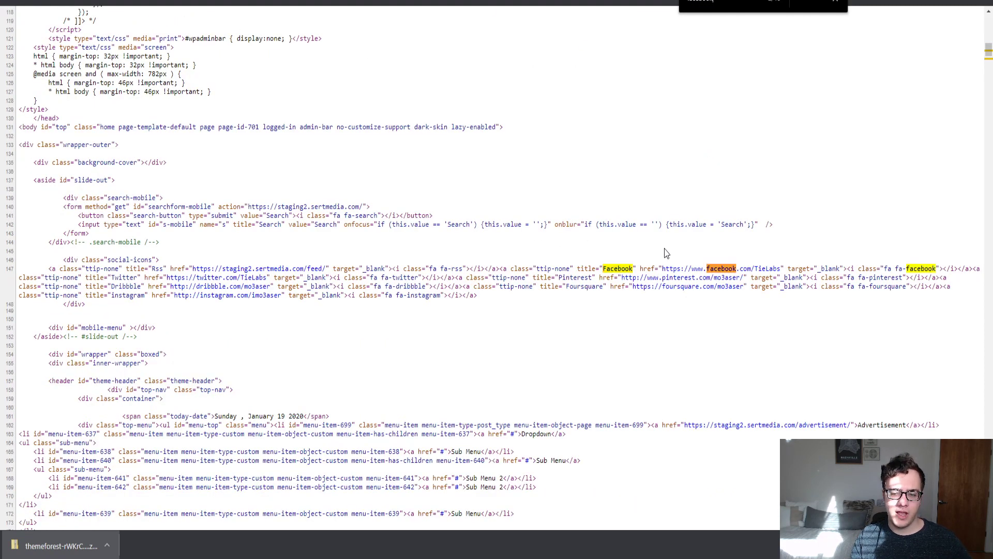
{"action": "key", "text": "Return"}
{"action": "key", "text": "Return"}
{"action": "key", "text": "Return"}
{"action": "key", "text": "Return"}
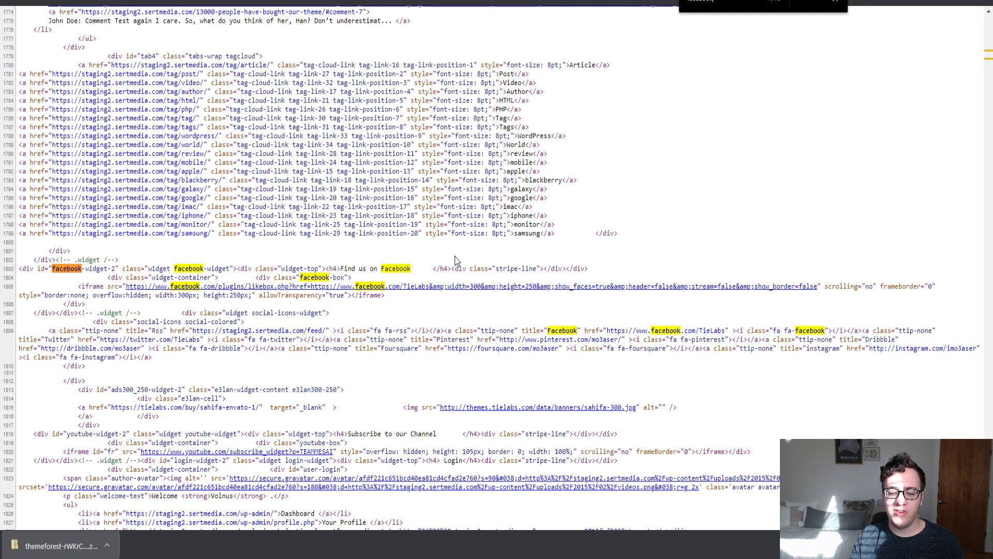
- Close the source and return to bulk optimization, now at 361 of 992 images
{"action": "key", "text": "ctrl+Tab"}
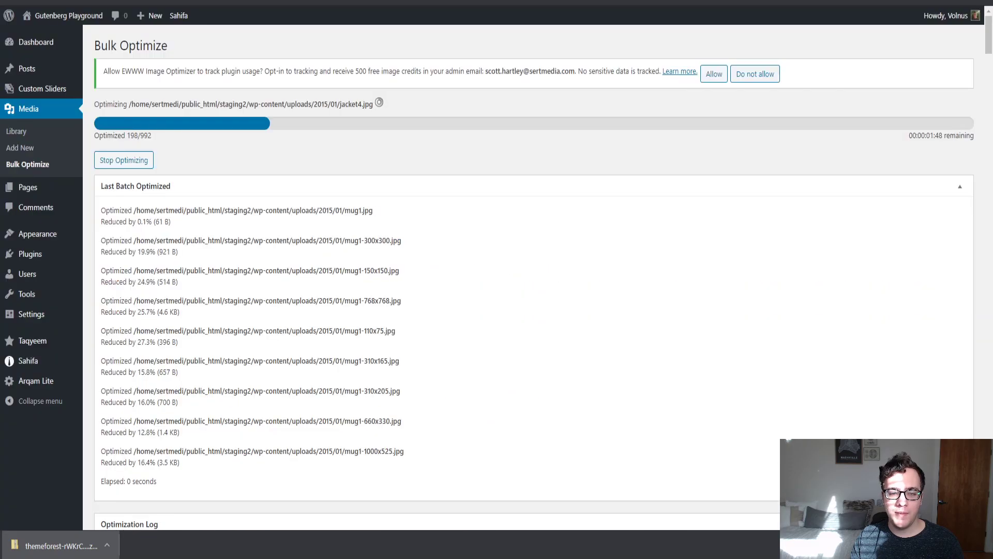
{"action": "key", "text": "ctrl+Tab"}
{"action": "key", "text": "ctrl+shift+Tab"}
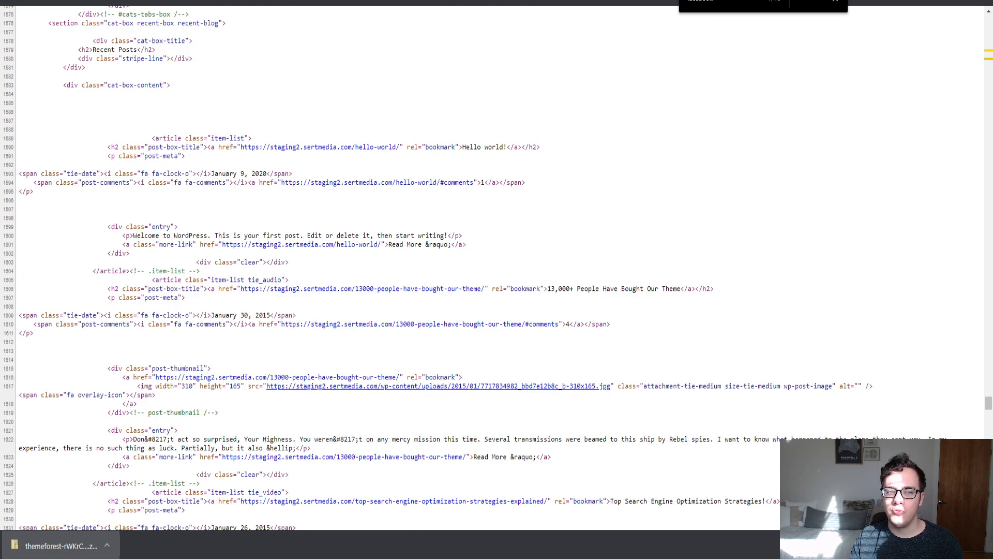
{"action": "key", "text": "ctrl+w"}
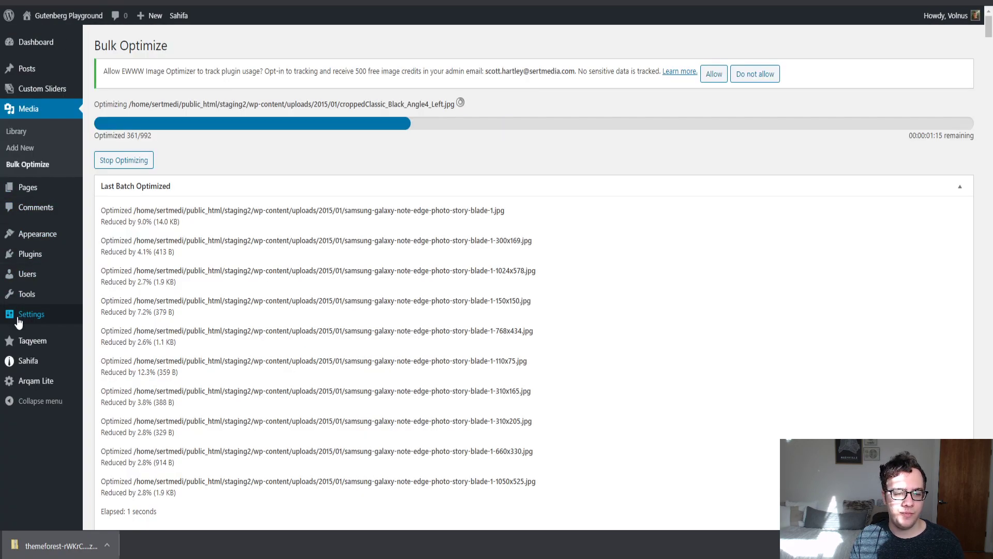
- Search 'lazy load', then install and activate Lazy Load – Optimize Images
{"action": "mouse_move", "coordinate": [62, 254]}
{"action": "left_click", "coordinate": [129, 277]}
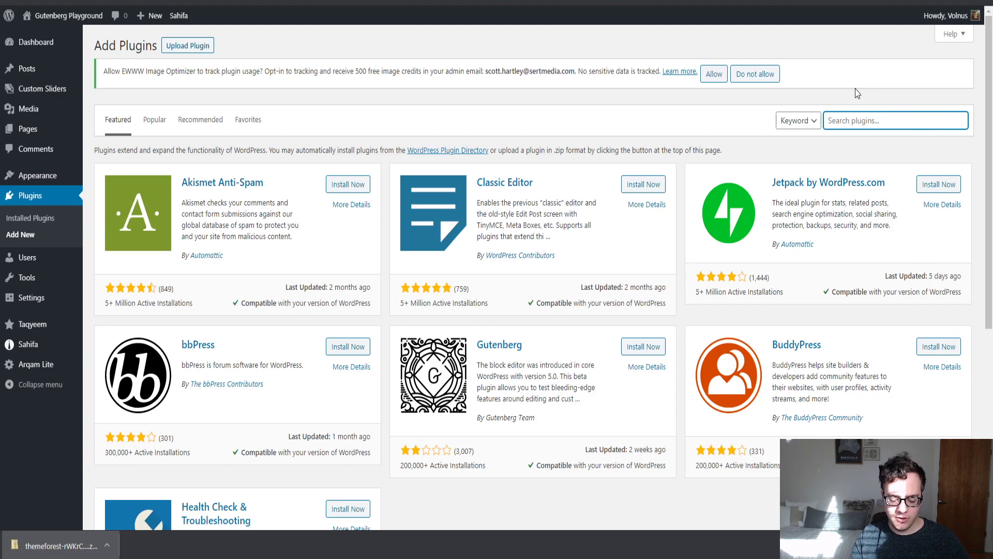
{"action": "type", "text": "lazy load"}
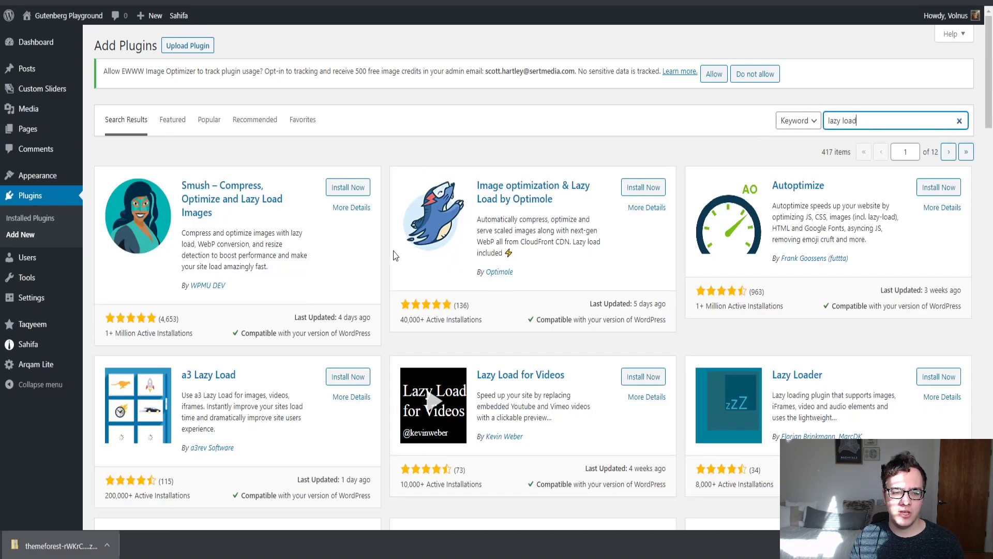
{"action": "scroll", "coordinate": [615, 209], "scroll_direction": "down", "scroll_amount": 5}
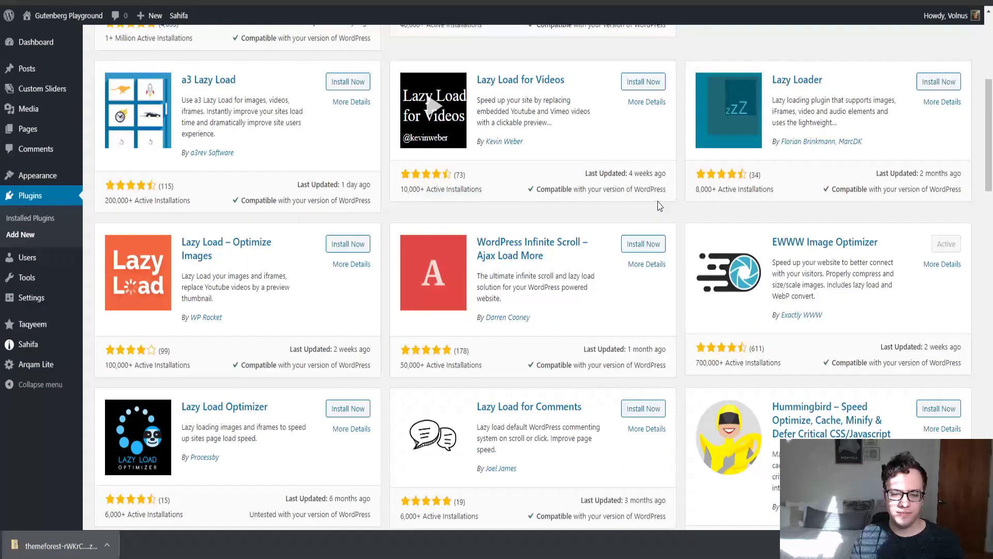
{"action": "left_click", "coordinate": [349, 252]}
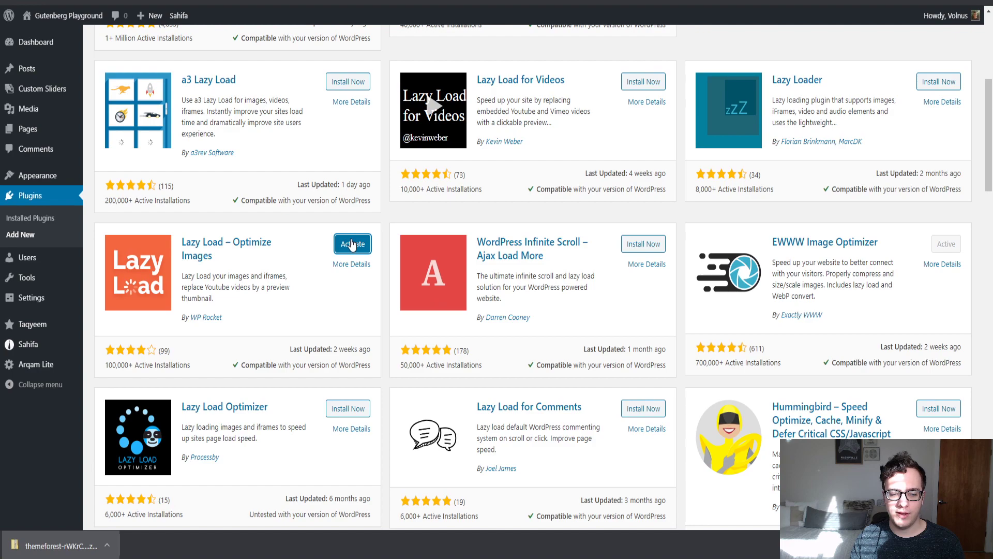
{"action": "left_click", "coordinate": [351, 244]}
- In Settings > LazyLoad, enable images, iframes/videos and YouTube thumbnail replacement, then save
{"action": "mouse_move", "coordinate": [55, 302]}
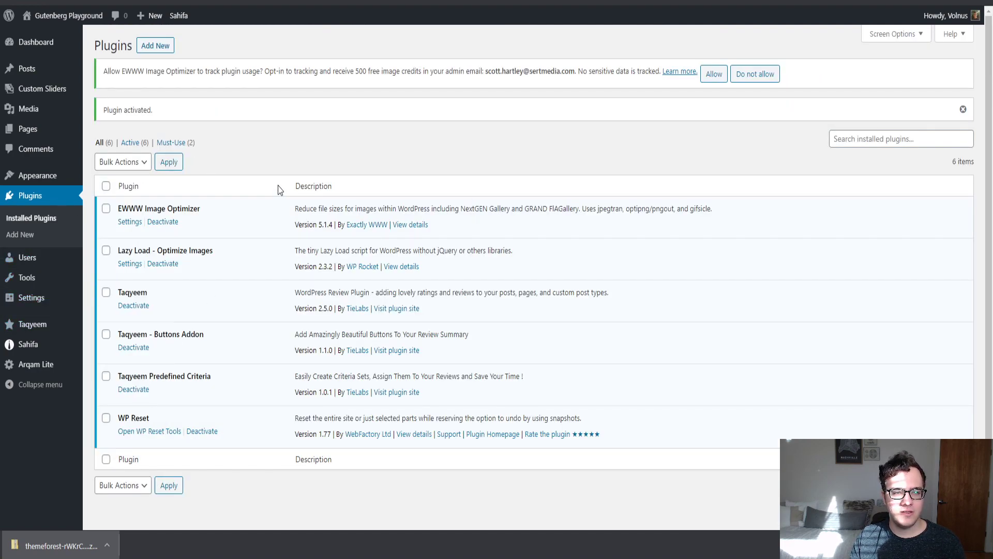
{"action": "left_click", "coordinate": [130, 264]}
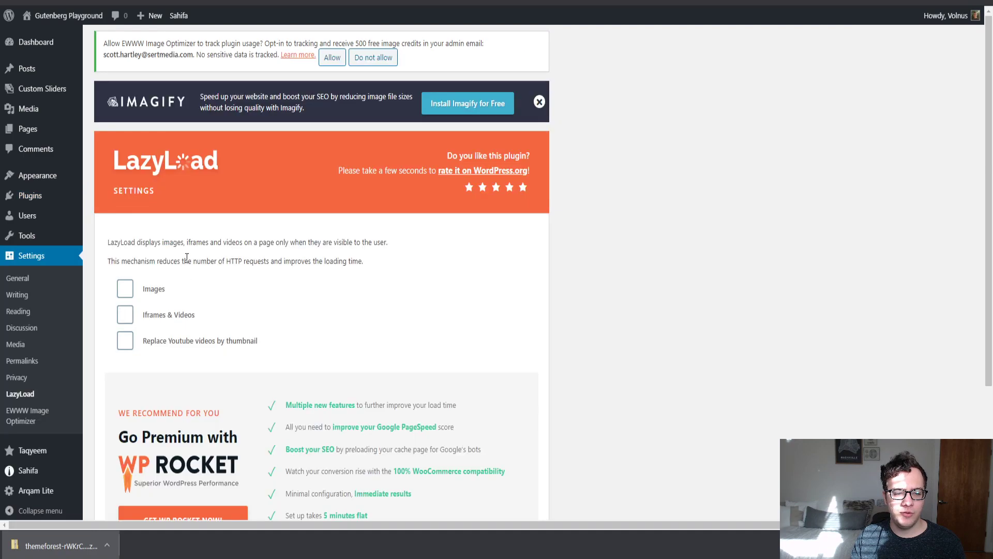
{"action": "left_click", "coordinate": [125, 288]}
{"action": "left_click", "coordinate": [125, 316]}
{"action": "left_click", "coordinate": [125, 340]}
{"action": "scroll", "coordinate": [246, 350], "scroll_direction": "down", "scroll_amount": 3}
{"action": "left_click", "coordinate": [202, 444]}
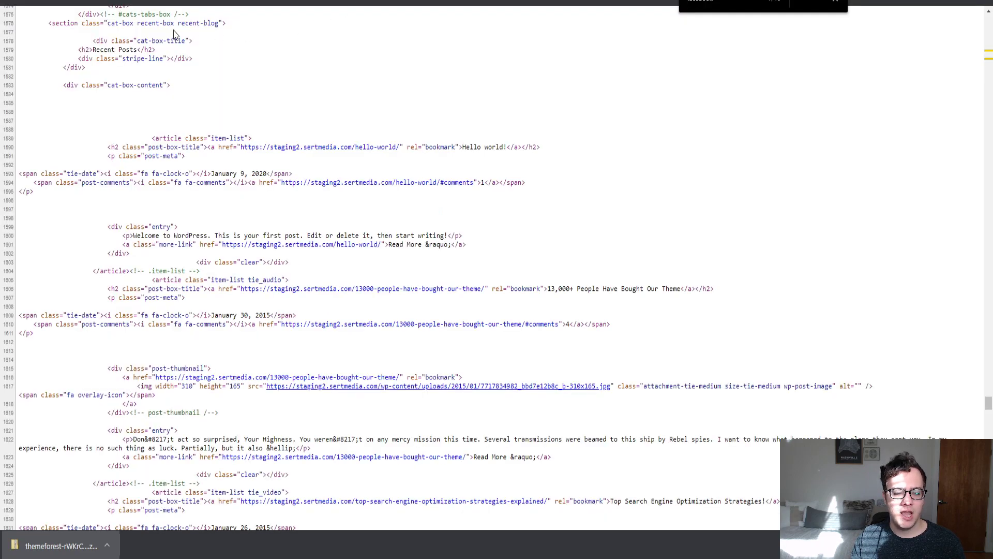
- Reload the page source and confirm thumbnails carry loading="lazy" and data-lazy-src
{"action": "key", "text": "F5"}
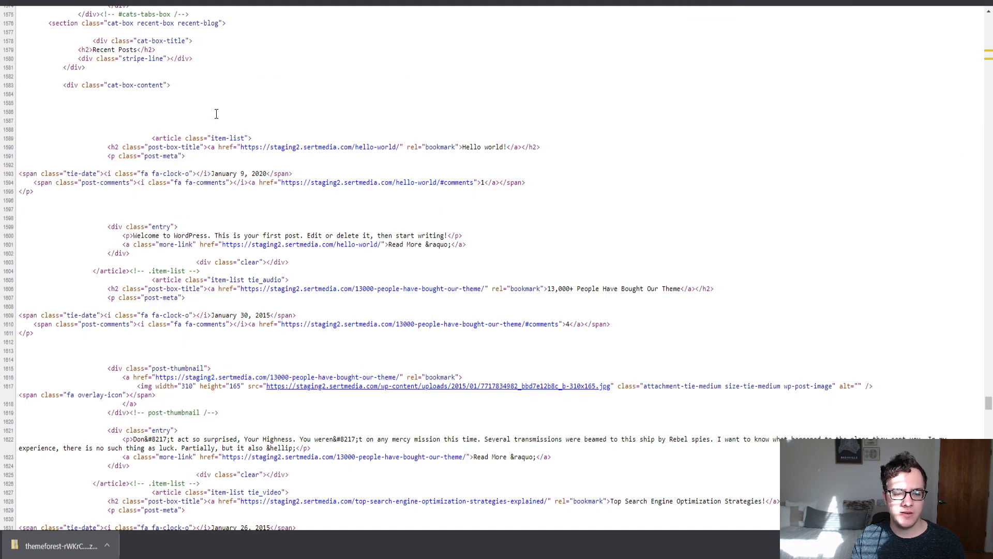
{"action": "scroll", "coordinate": [444, 331], "scroll_direction": "down", "scroll_amount": 2}
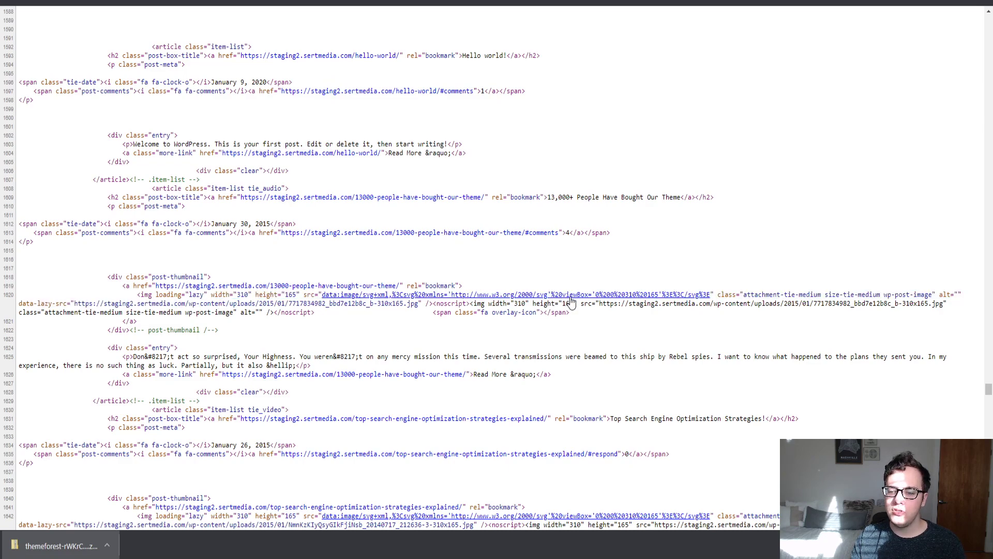
- Reload the homepage and try the YouTube channel widget, which shows video unavailable
{"action": "key", "text": "ctrl+shift+Tab"}
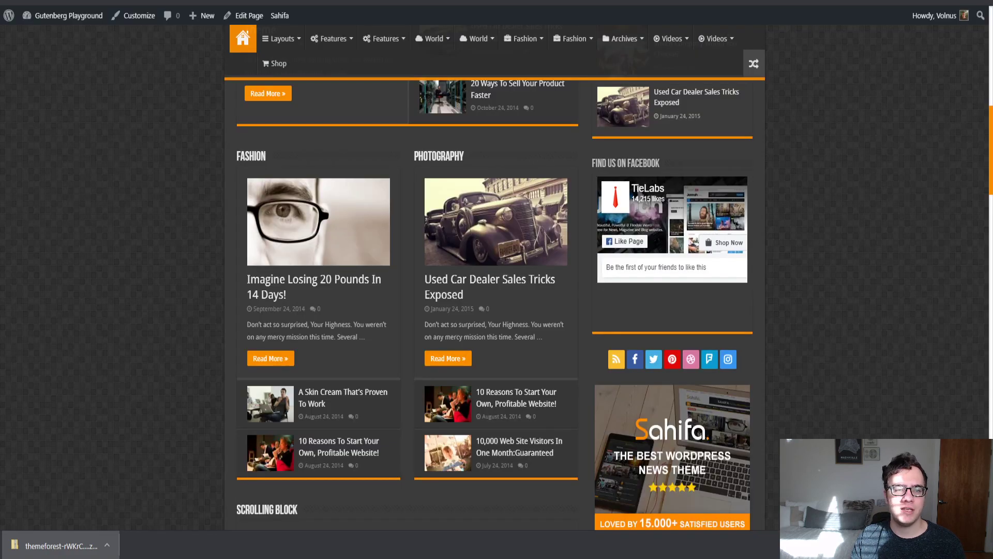
{"action": "scroll", "coordinate": [178, 339], "scroll_direction": "up", "scroll_amount": 10}
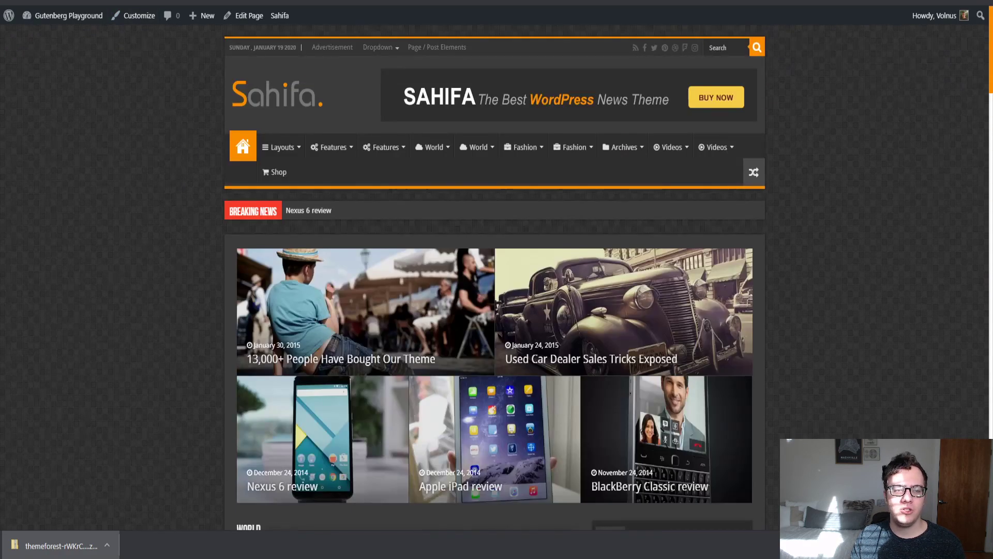
{"action": "key", "text": "F5"}
{"action": "scroll", "coordinate": [145, 88], "scroll_direction": "down", "scroll_amount": 10}
{"action": "scroll", "coordinate": [179, 115], "scroll_direction": "down", "scroll_amount": 20}
{"action": "scroll", "coordinate": [538, 220], "scroll_direction": "down", "scroll_amount": 6}
{"action": "left_click", "coordinate": [668, 352]}
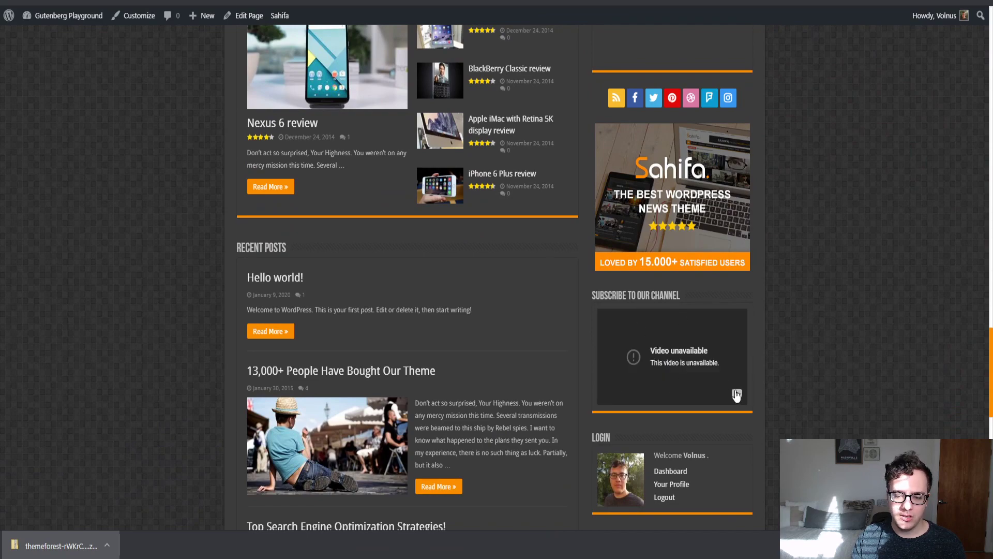
- Open the homepage source and step through its 'youtube' matches
{"action": "key", "text": "ctrl+u"}
{"action": "scroll", "coordinate": [446, 197], "scroll_direction": "down", "scroll_amount": 5}
{"action": "left_click", "coordinate": [382, 126]}
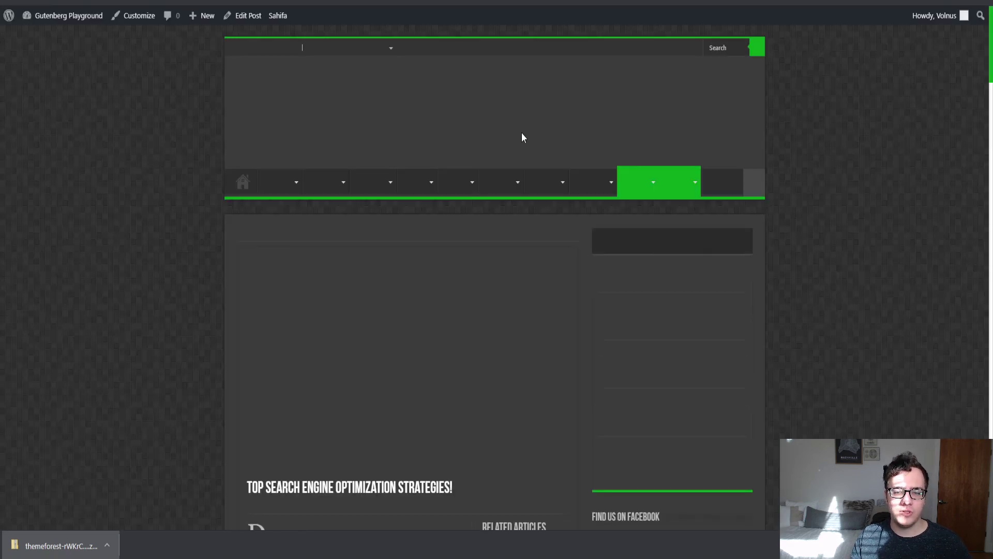
{"action": "key", "text": "alt+Left"}
{"action": "key", "text": "ctrl+f"}
{"action": "type", "text": "youtube"}
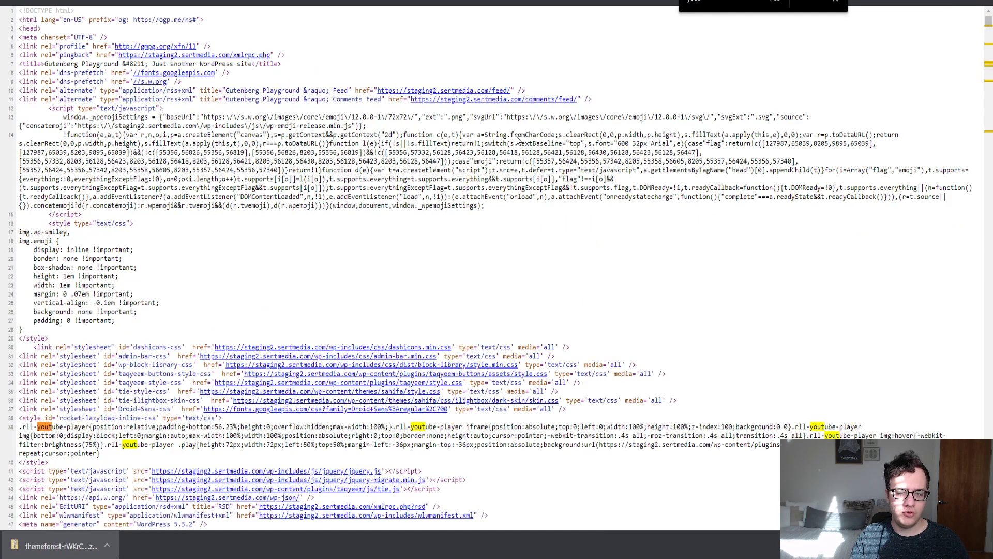
{"action": "key", "text": "Return"}
{"action": "key", "text": "Return"}
{"action": "key", "text": "Return"}
{"action": "key", "text": "Return"}
{"action": "key", "text": "Return"}
{"action": "key", "text": "Return"}
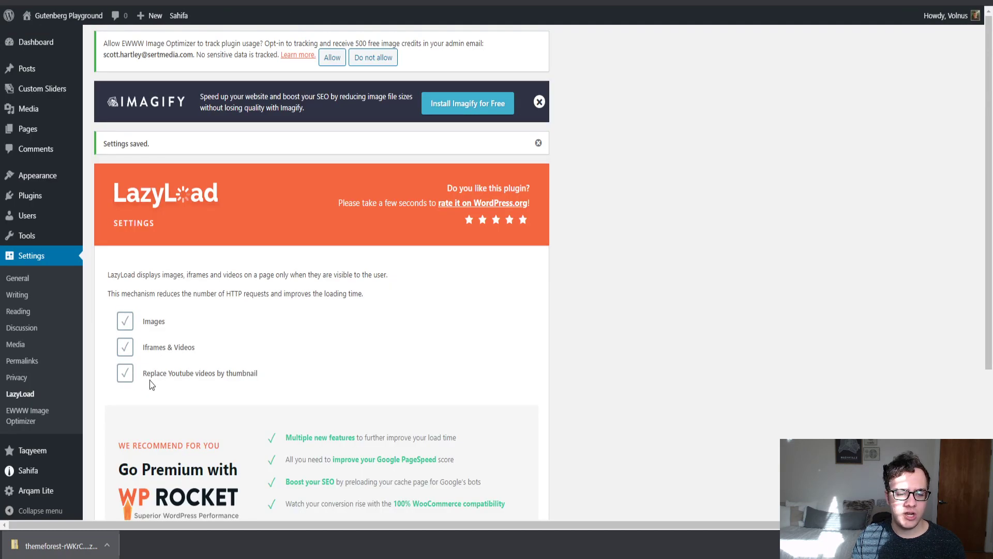
- Untick 'Replace Youtube videos by thumbnail', save, and scroll the homepage to the widget
{"action": "left_click", "coordinate": [128, 377]}
{"action": "scroll", "coordinate": [133, 381], "scroll_direction": "down", "scroll_amount": 3}
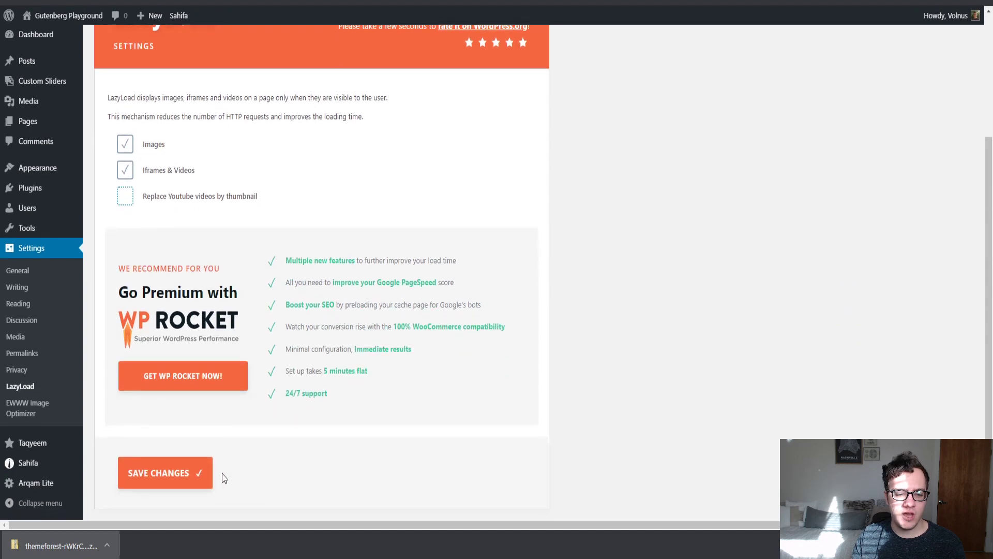
{"action": "left_click", "coordinate": [194, 470]}
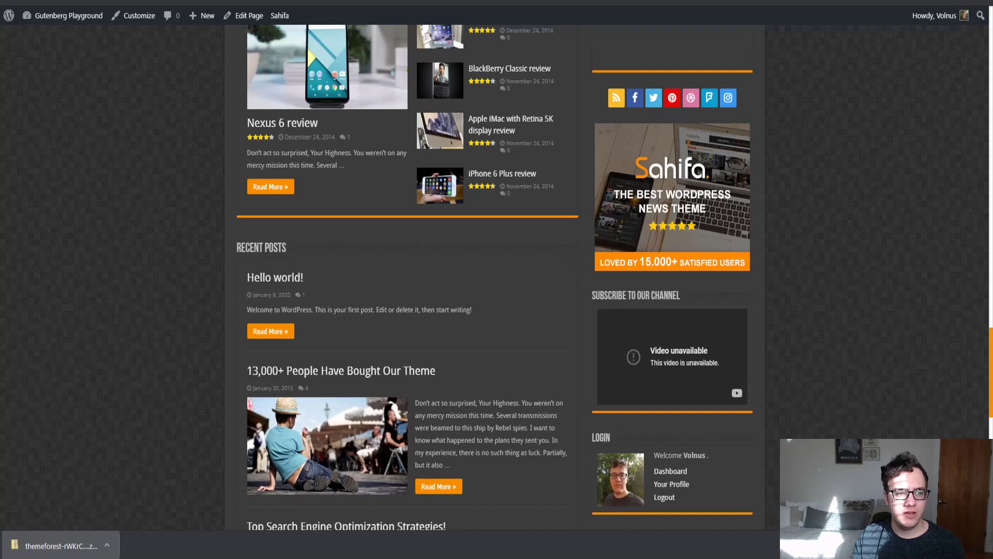
{"action": "scroll", "coordinate": [768, 321], "scroll_direction": "down", "scroll_amount": 2}
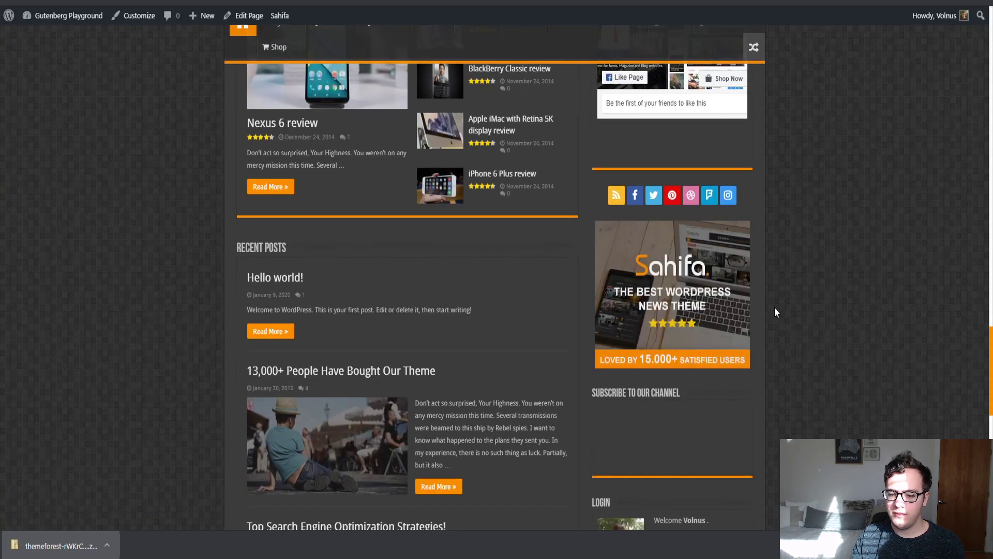
{"action": "scroll", "coordinate": [672, 396], "scroll_direction": "down", "scroll_amount": 1}
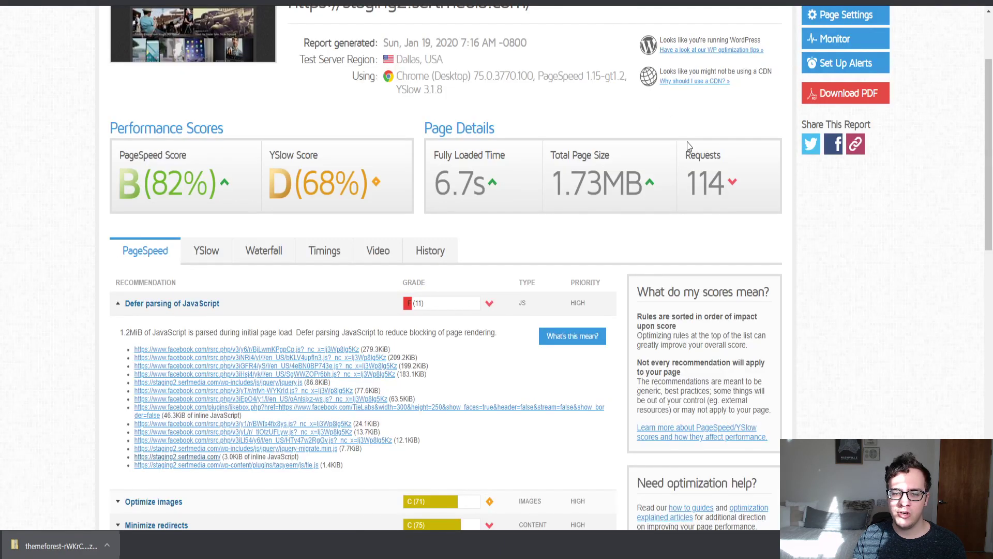
- Re-test in GTmetrix and review the Optimize images and Minimize redirects recommendations
{"action": "scroll", "coordinate": [818, 53], "scroll_direction": "up", "scroll_amount": 1}
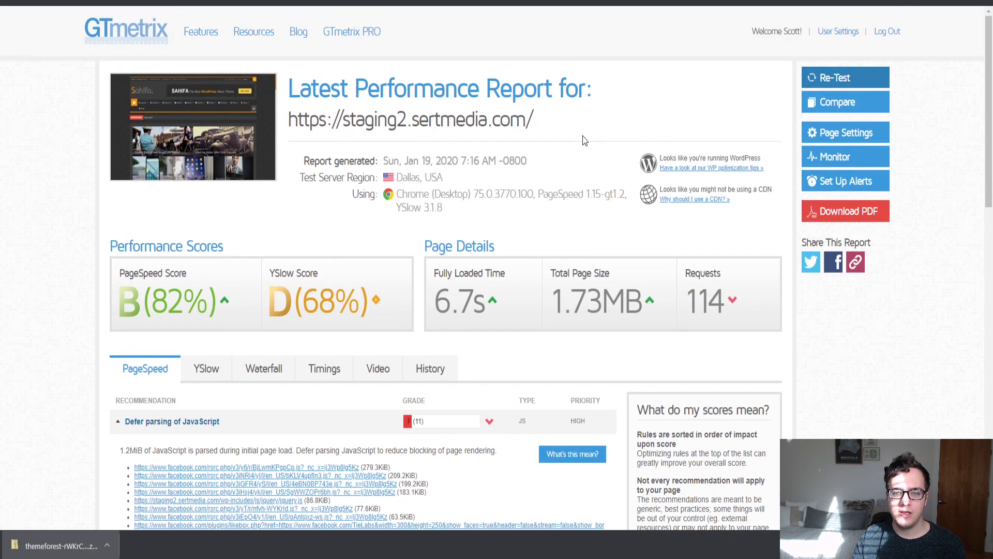
{"action": "left_click", "coordinate": [846, 77]}
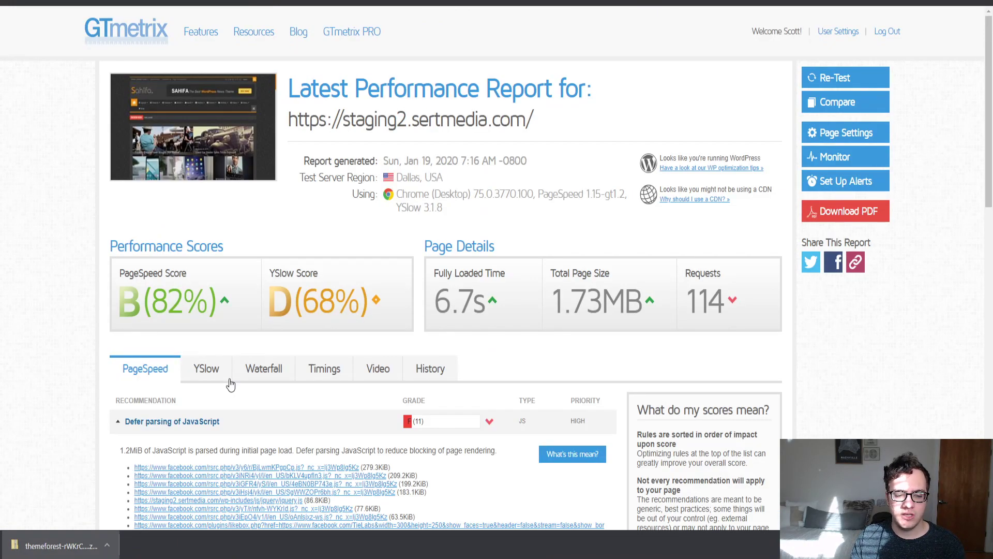
{"action": "scroll", "coordinate": [230, 384], "scroll_direction": "down", "scroll_amount": 3}
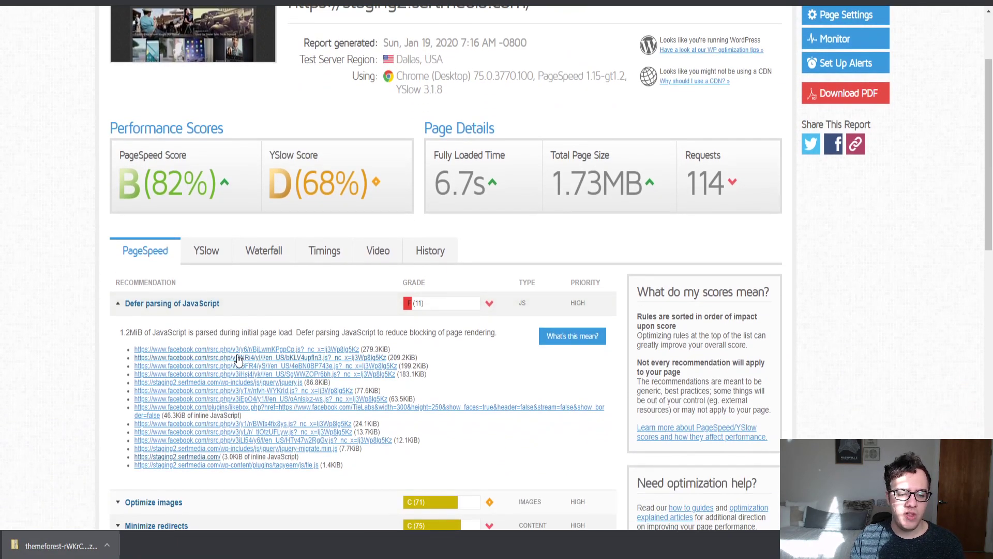
{"action": "left_click", "coordinate": [231, 309]}
{"action": "left_click", "coordinate": [236, 334]}
{"action": "left_click", "coordinate": [236, 336]}
{"action": "left_click", "coordinate": [225, 357]}
{"action": "left_click", "coordinate": [225, 357]}
{"action": "left_click", "coordinate": [225, 357]}
- Check the waterfall, Leverage browser caching advice, and the new report's YSlow tab
{"action": "left_click", "coordinate": [271, 253]}
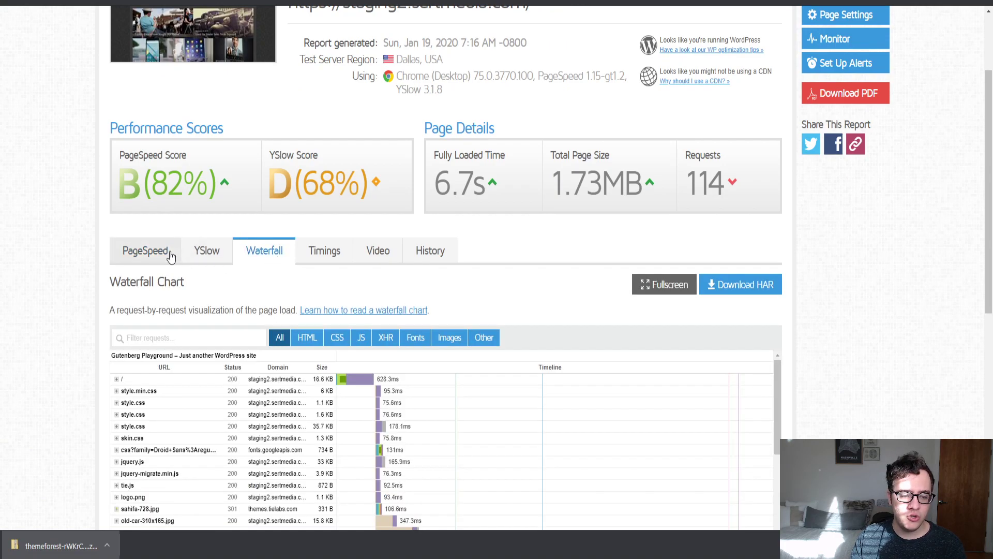
{"action": "left_click", "coordinate": [170, 252]}
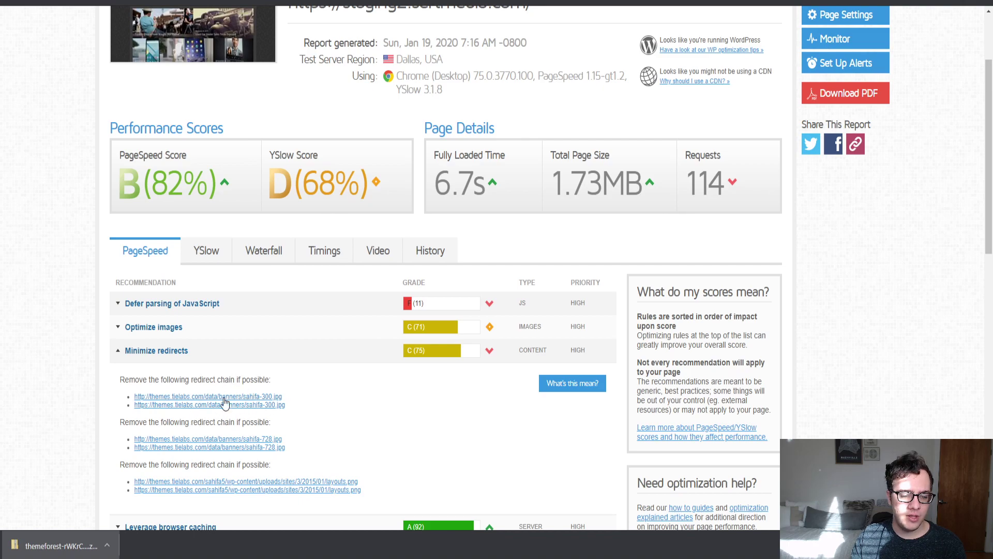
{"action": "left_click", "coordinate": [178, 350]}
{"action": "left_click", "coordinate": [177, 375]}
{"action": "left_click", "coordinate": [191, 374]}
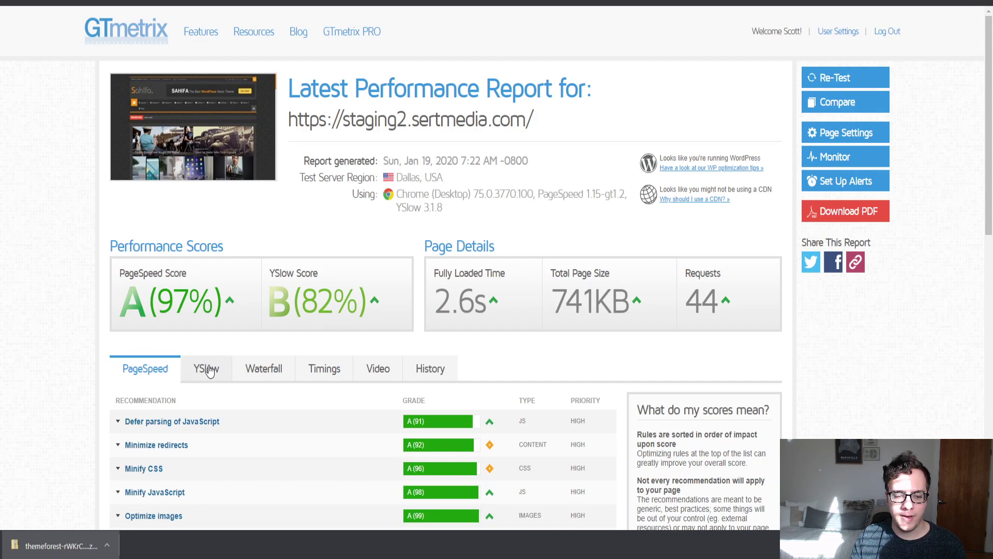
{"action": "left_click", "coordinate": [207, 368]}
{"action": "scroll", "coordinate": [274, 361], "scroll_direction": "down", "scroll_amount": 3}
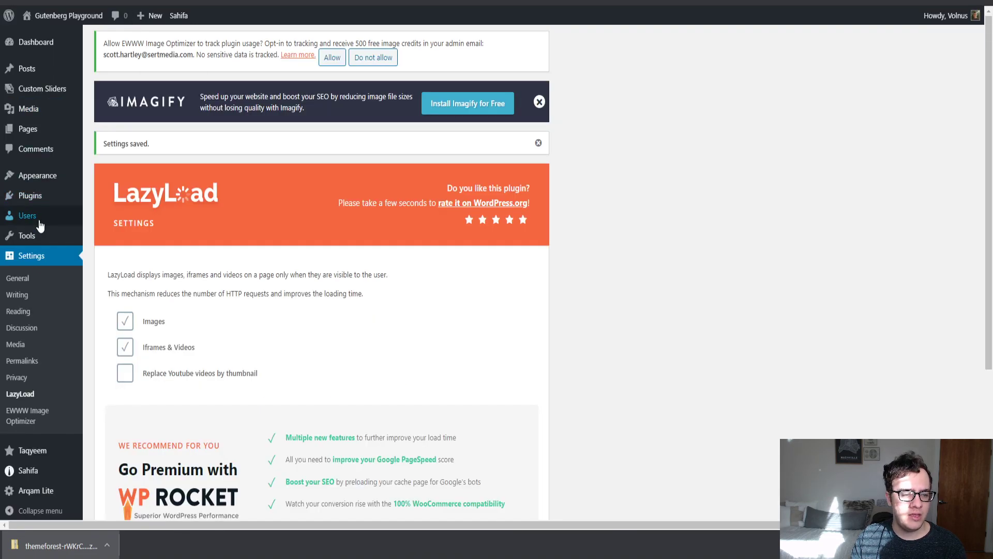
- Search for 'cache enabler', install Cache Enabler and Autoptimize, and activate Cache Enabler
{"action": "mouse_move", "coordinate": [79, 206]}
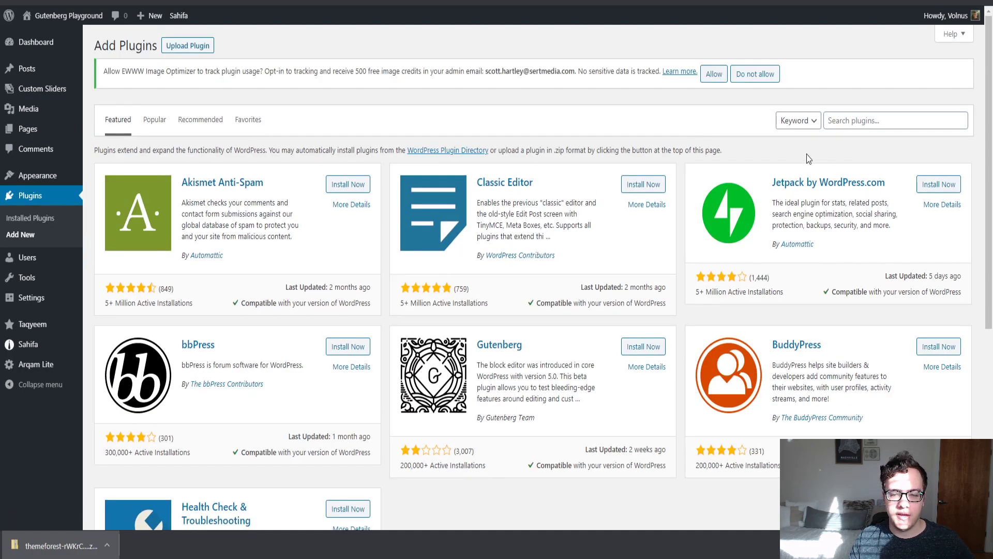
{"action": "left_click", "coordinate": [852, 118]}
{"action": "type", "text": "cache enabler"}
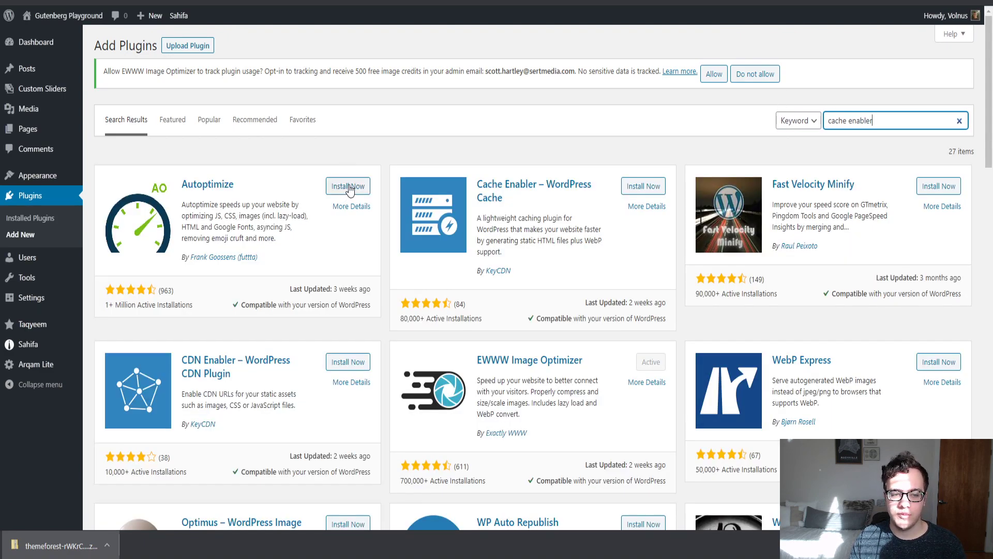
{"action": "left_click", "coordinate": [653, 186]}
{"action": "left_click", "coordinate": [362, 188]}
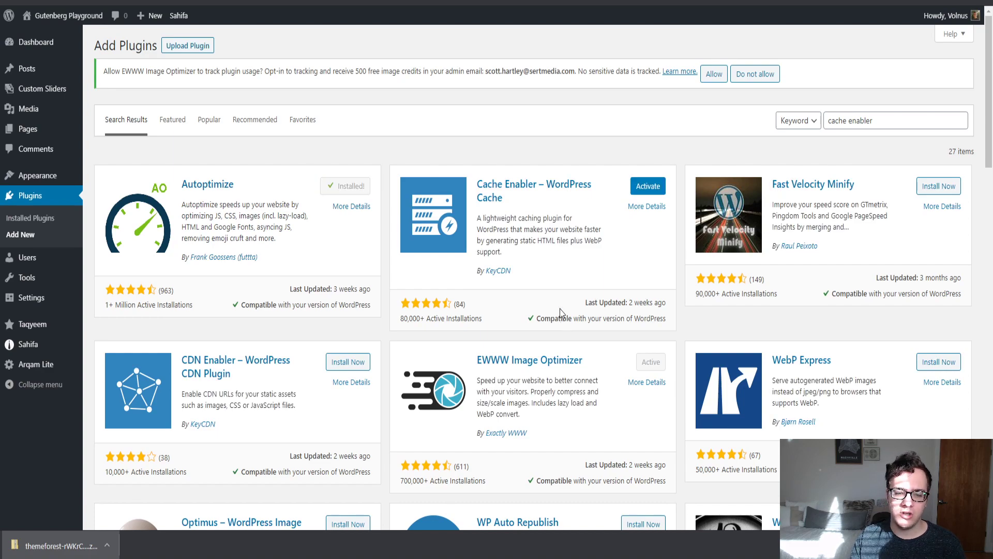
{"action": "left_click", "coordinate": [647, 186]}
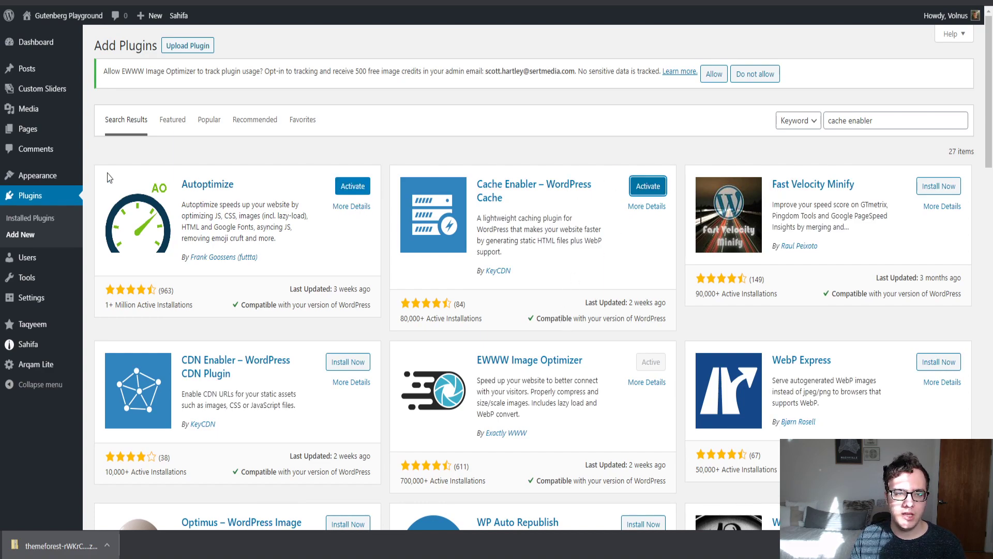
{"action": "left_click", "coordinate": [129, 222]}
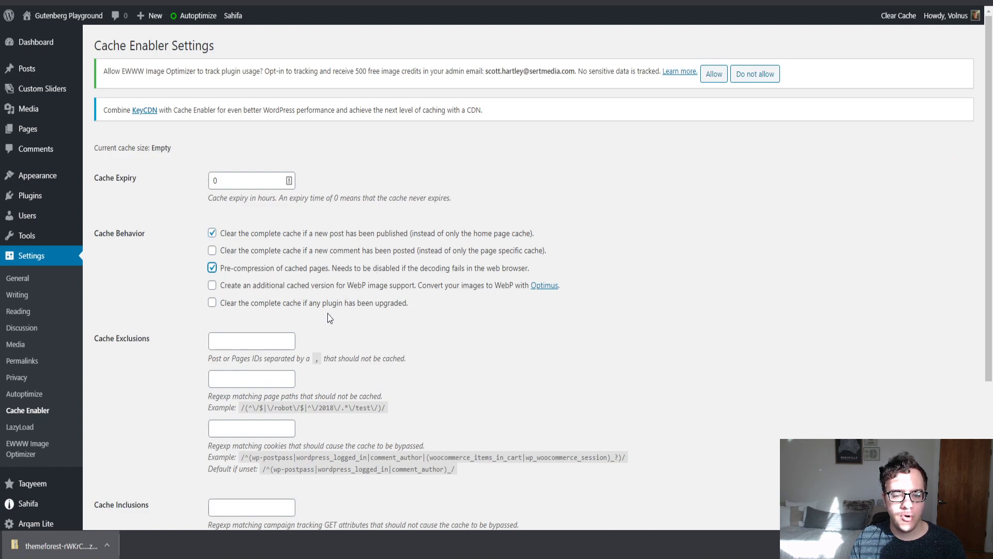
- Enable 'Clear the complete cache if any plugin has been upgraded' in Cache Enabler and save
{"action": "left_click", "coordinate": [282, 302]}
{"action": "scroll", "coordinate": [167, 281], "scroll_direction": "down", "scroll_amount": 4}
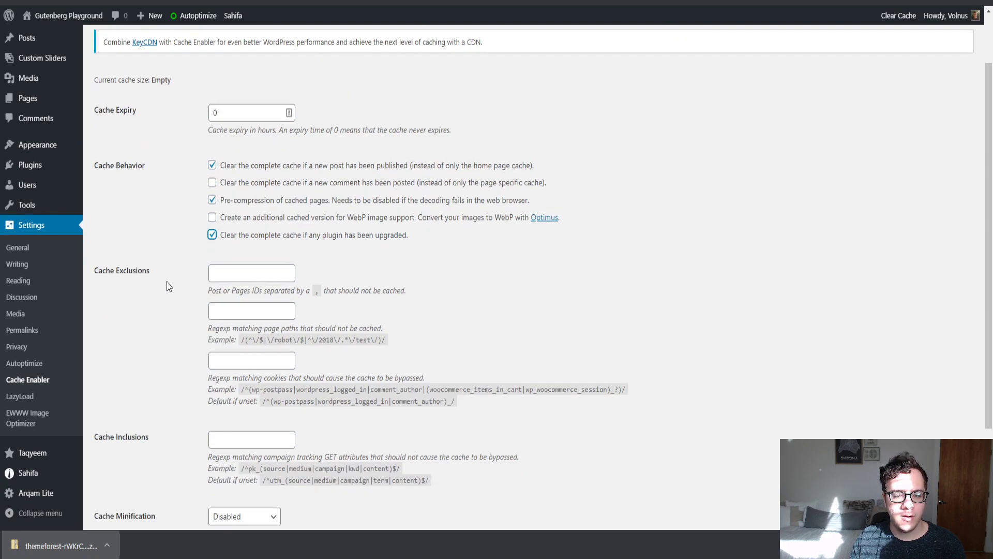
{"action": "left_click", "coordinate": [140, 443]}
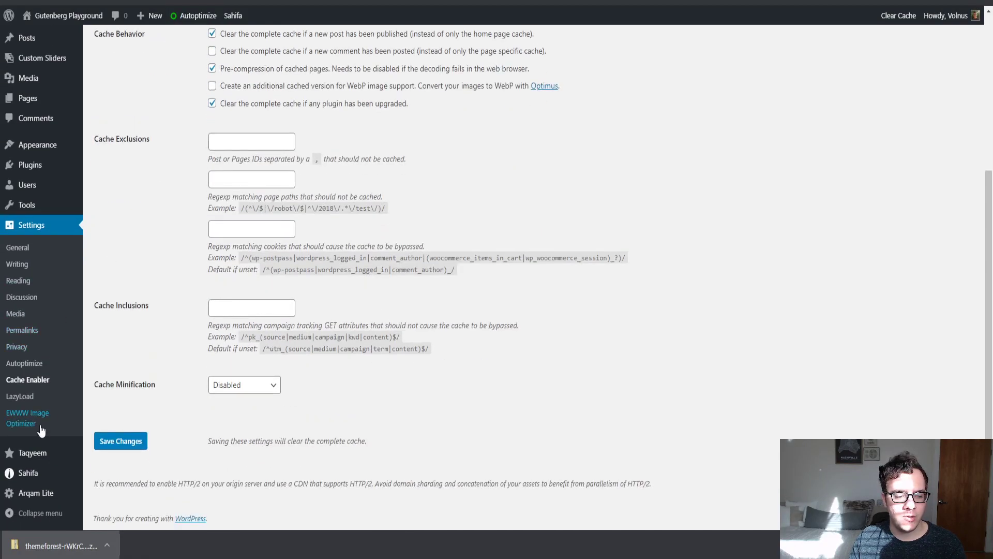
{"action": "left_click", "coordinate": [45, 362]}
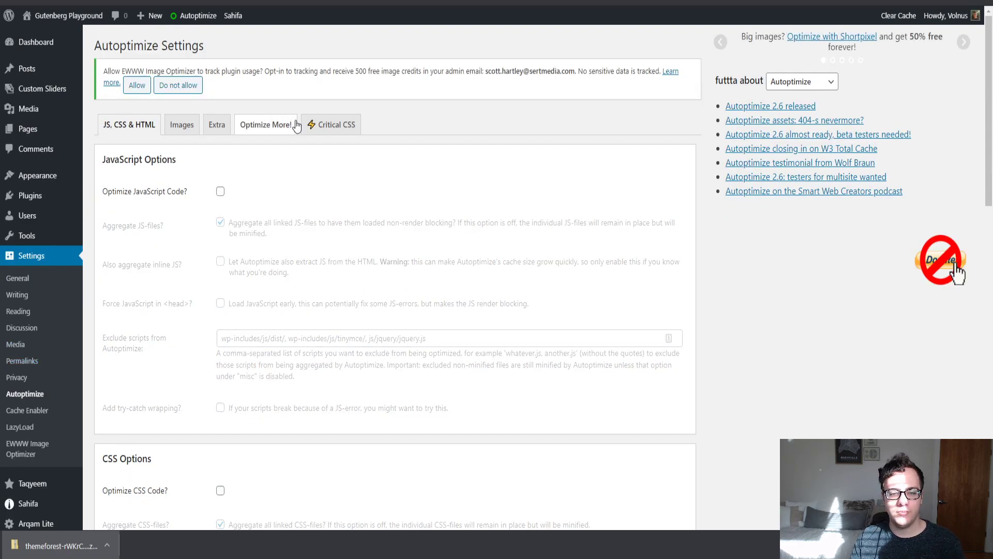
- Enable Optimize JavaScript Code, Optimize CSS Code and Generate data: URIs in Autoptimize
{"action": "left_click", "coordinate": [221, 191]}
{"action": "scroll", "coordinate": [219, 193], "scroll_direction": "down", "scroll_amount": 5}
{"action": "left_click", "coordinate": [220, 254]}
{"action": "scroll", "coordinate": [221, 254], "scroll_direction": "down", "scroll_amount": 1}
{"action": "left_click", "coordinate": [220, 298]}
{"action": "scroll", "coordinate": [495, 251], "scroll_direction": "up", "scroll_amount": 6}
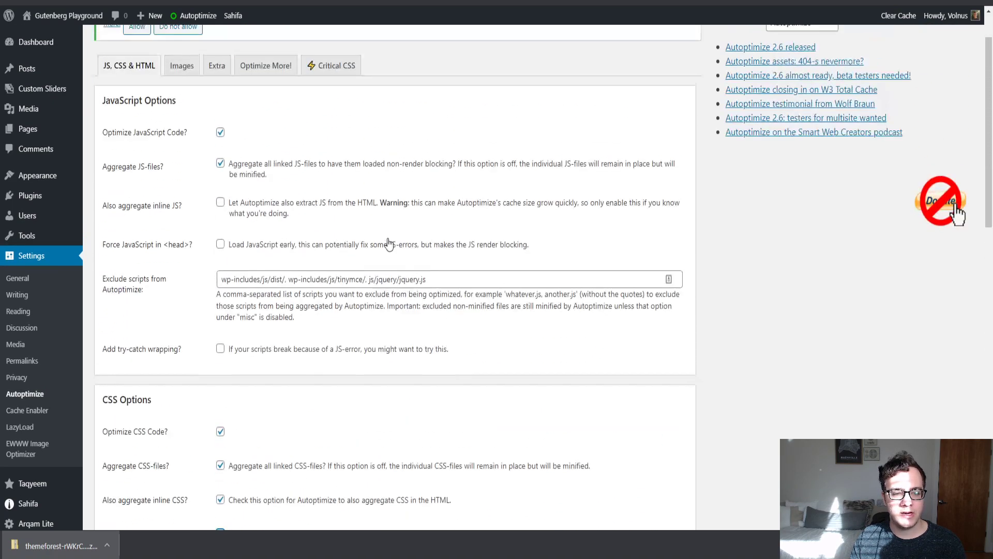
{"action": "scroll", "coordinate": [241, 227], "scroll_direction": "down", "scroll_amount": 6}
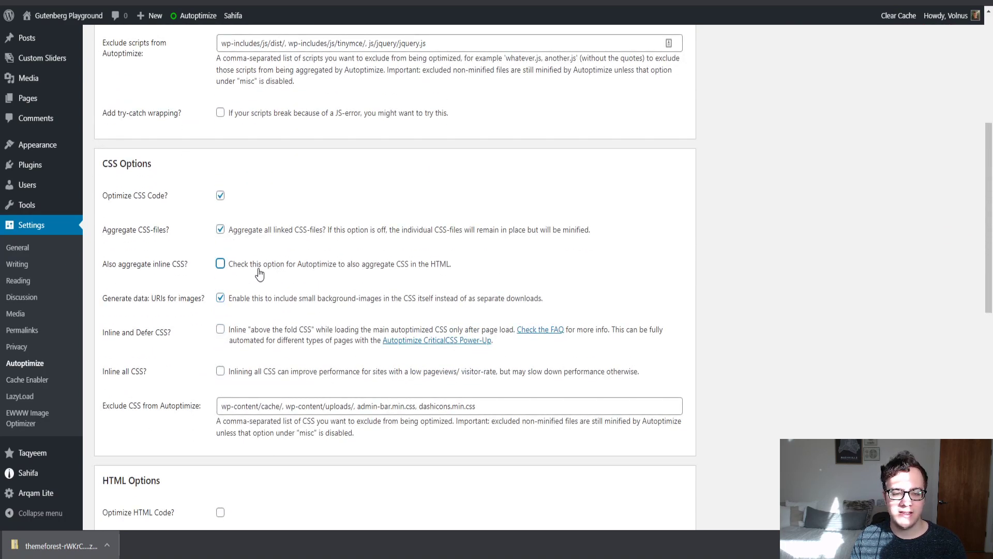
- After checking the page source for youtube, enable Optimize HTML Code and save while emptying the cache
{"action": "key", "text": "ctrl+Tab"}
{"action": "scroll", "coordinate": [279, 187], "scroll_direction": "down", "scroll_amount": 15}
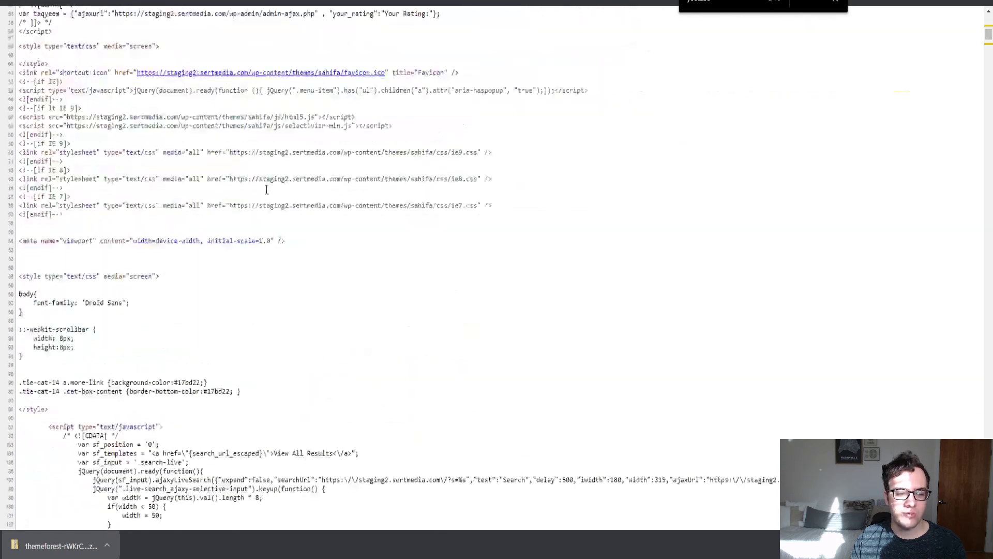
{"action": "key", "text": "ctrl+shift+Tab"}
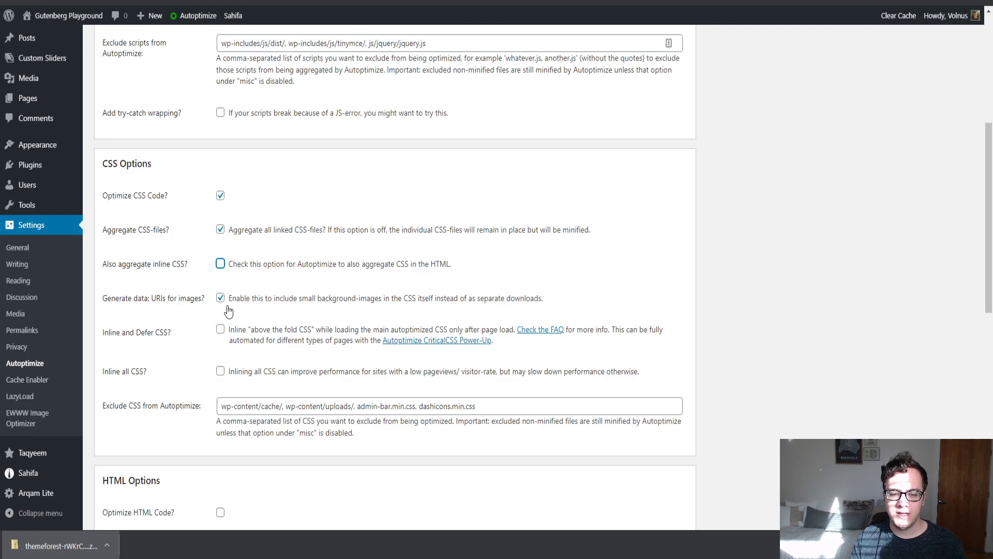
{"action": "scroll", "coordinate": [230, 318], "scroll_direction": "down", "scroll_amount": 6}
{"action": "left_click", "coordinate": [220, 218]}
{"action": "scroll", "coordinate": [475, 377], "scroll_direction": "down", "scroll_amount": 5}
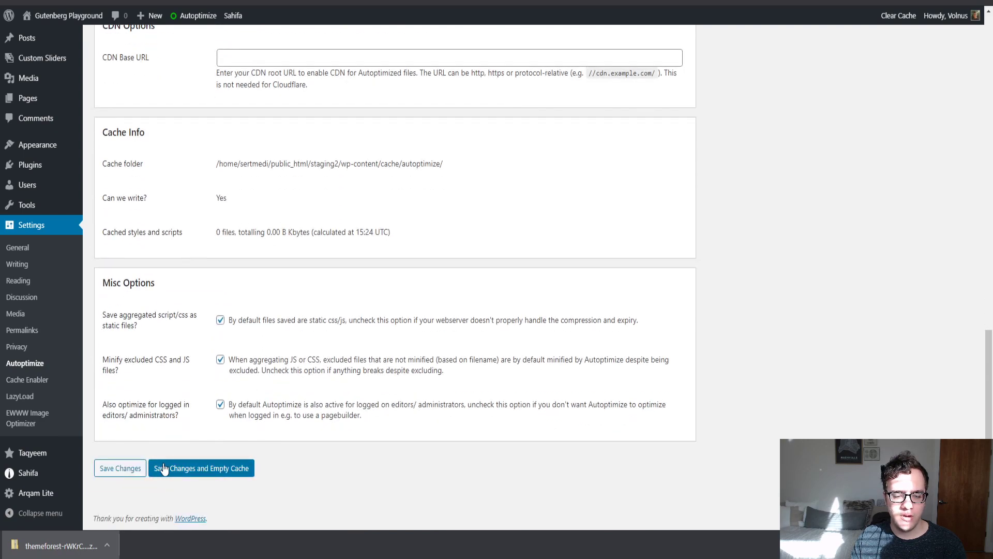
{"action": "left_click", "coordinate": [162, 470]}
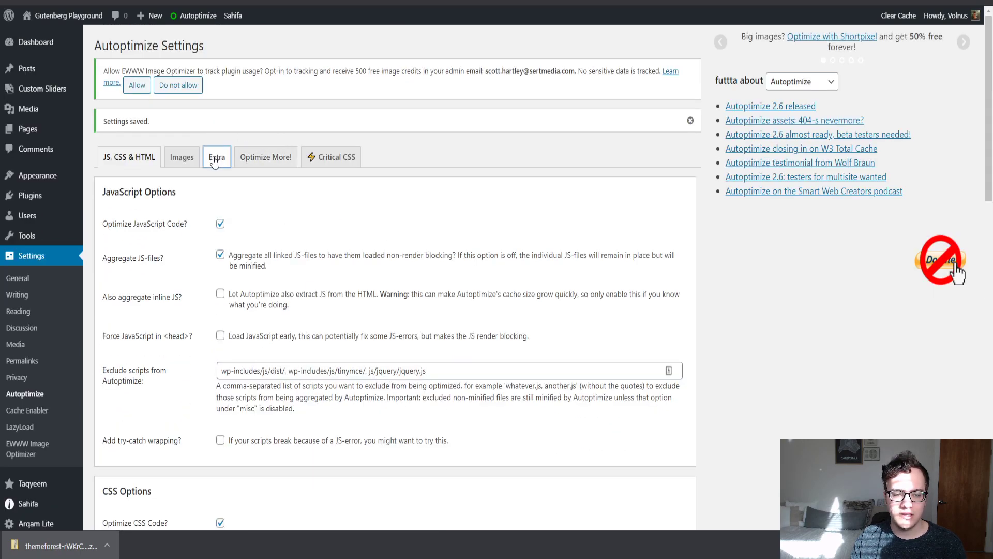
- On the Extra tab, combine and preload Google Fonts in head, remove emojis and query strings, and save
{"action": "left_click", "coordinate": [215, 160]}
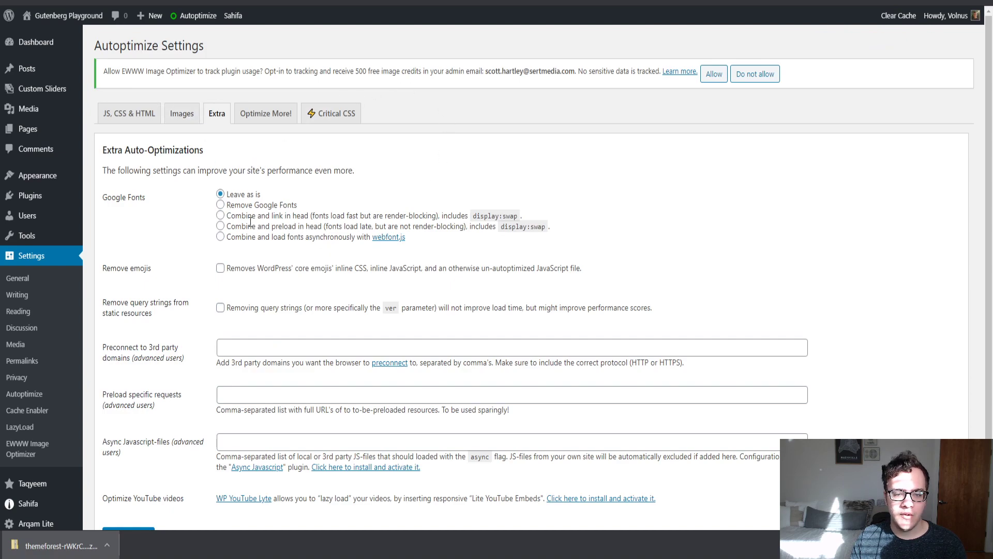
{"action": "left_click", "coordinate": [220, 226]}
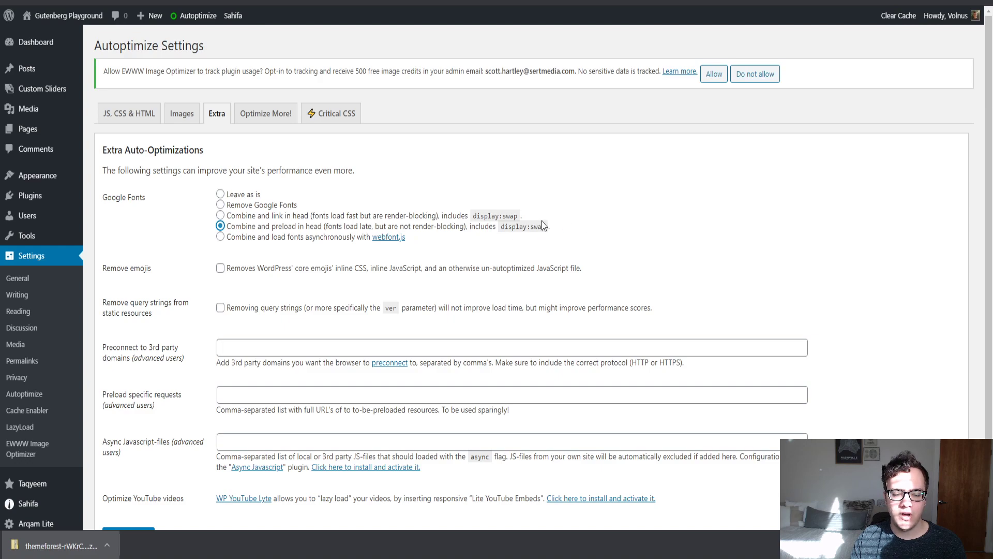
{"action": "left_click", "coordinate": [227, 269]}
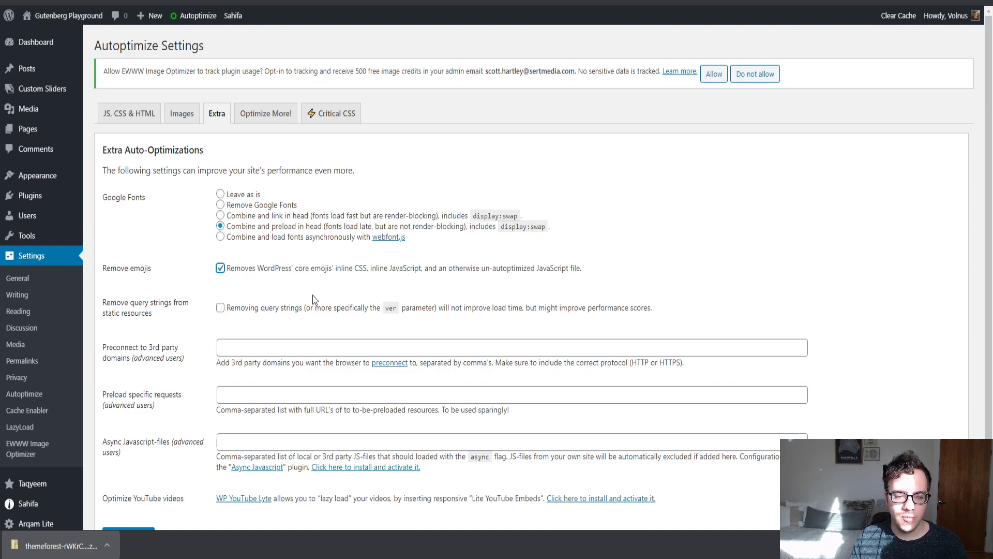
{"action": "left_click", "coordinate": [250, 310]}
{"action": "scroll", "coordinate": [333, 422], "scroll_direction": "down", "scroll_amount": 2}
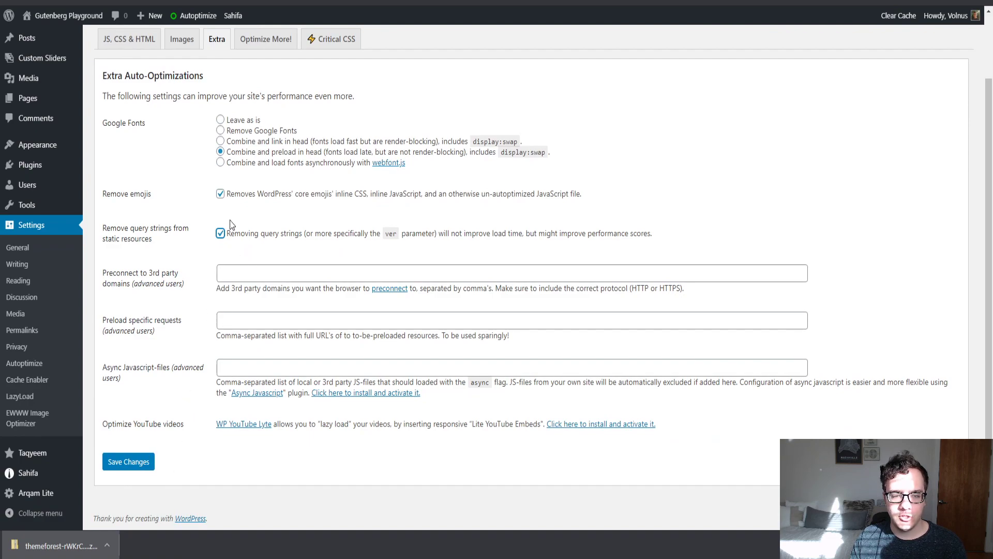
{"action": "double_click", "coordinate": [250, 199]}
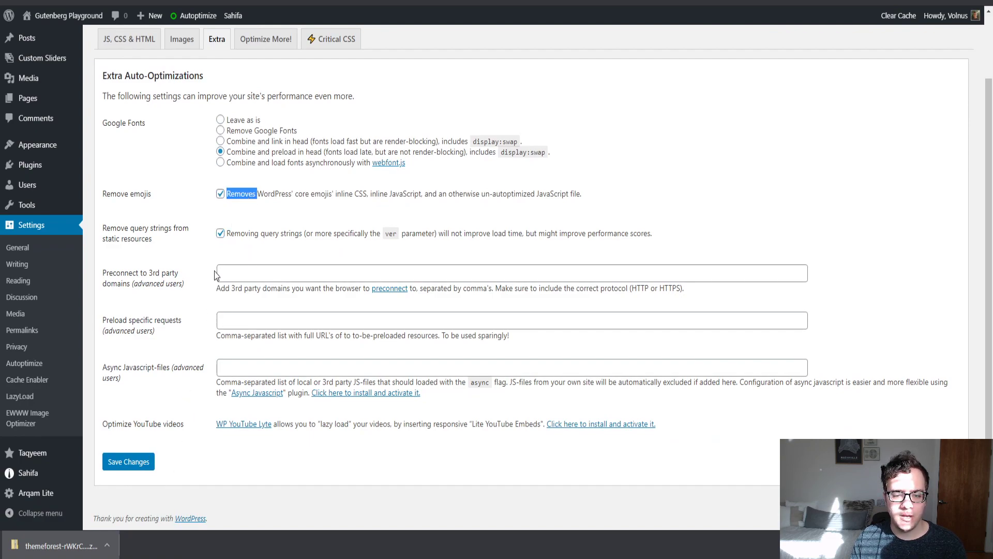
{"action": "left_click", "coordinate": [138, 462]}
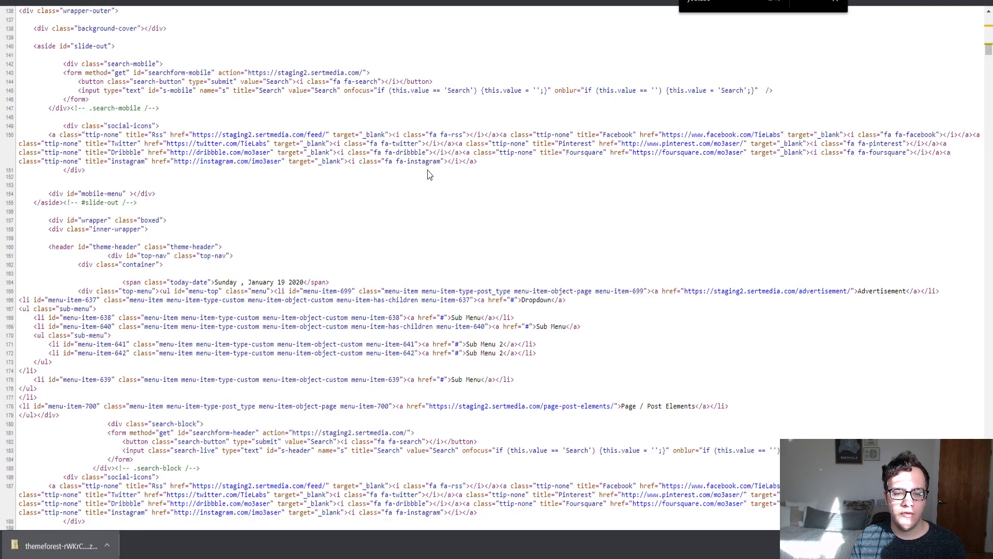
- Reload the page source, check the minified HTML at its end, then close it to return to the site
{"action": "scroll", "coordinate": [473, 135], "scroll_direction": "up", "scroll_amount": 10}
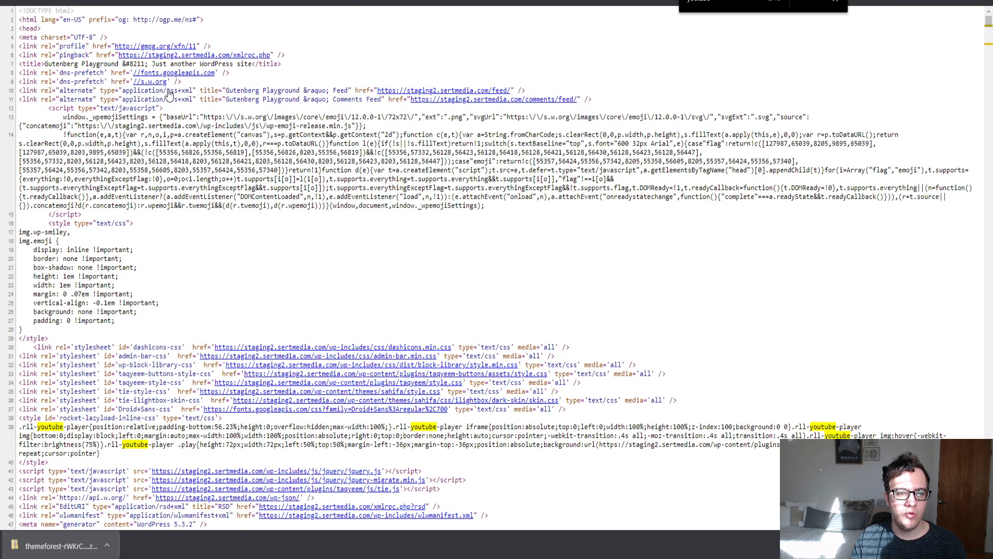
{"action": "key", "text": "F5"}
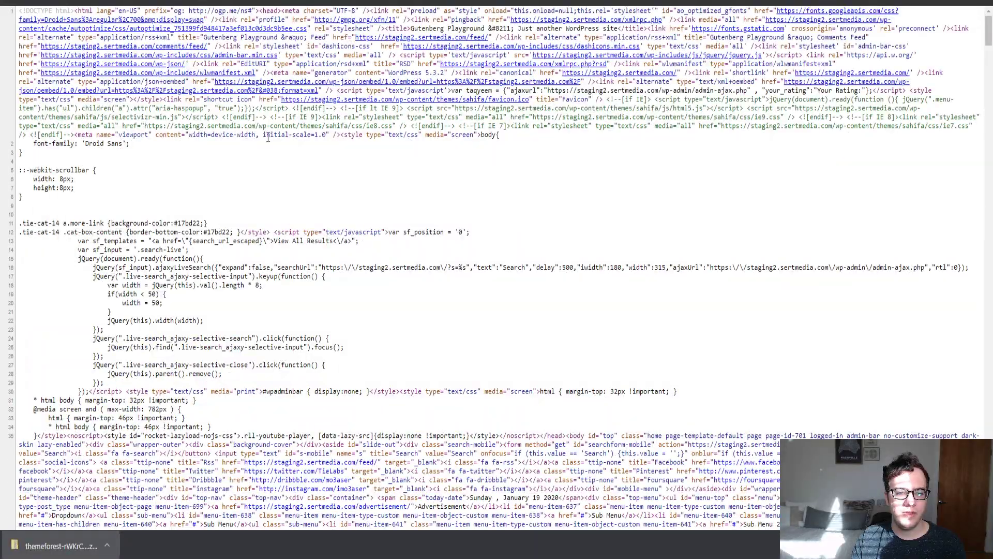
{"action": "key", "text": "End"}
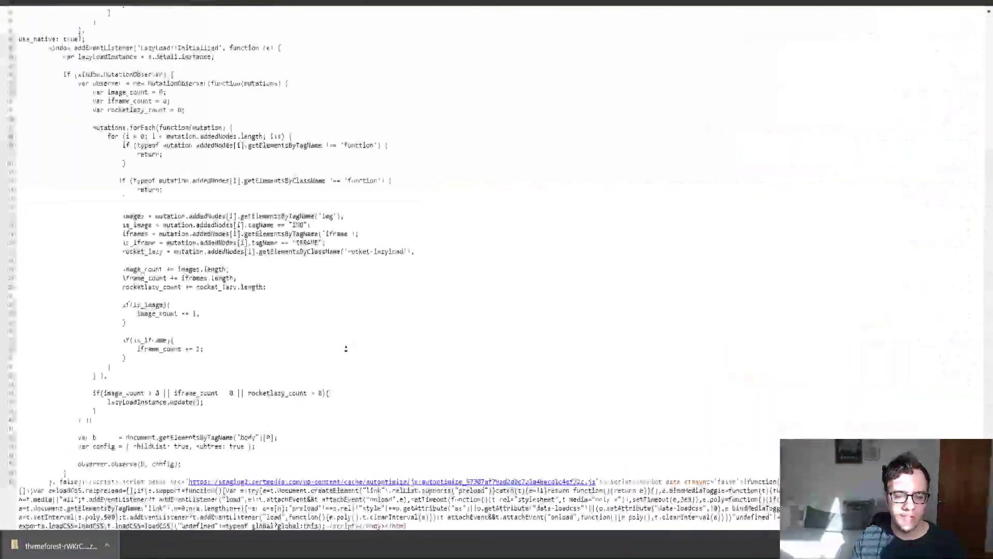
{"action": "key", "text": "F5"}
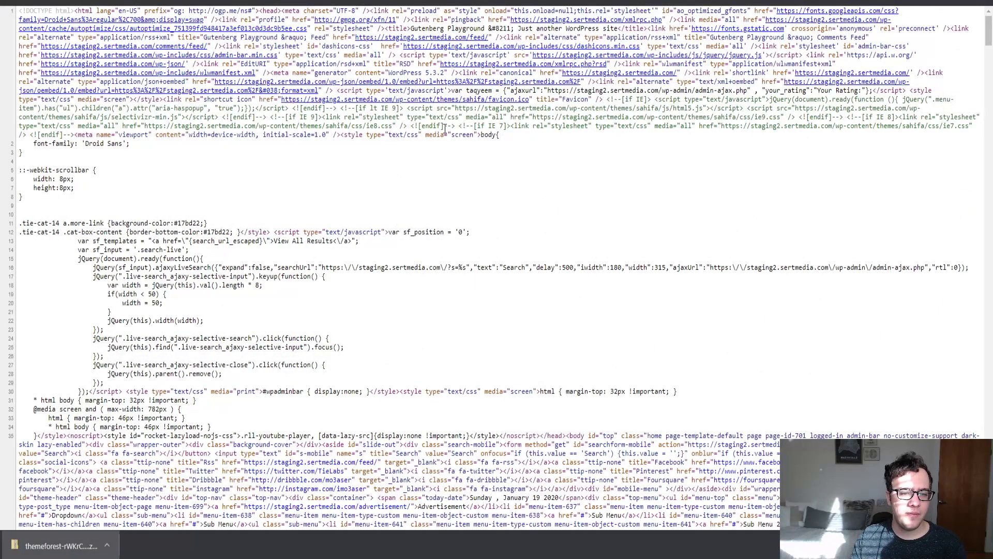
{"action": "key", "text": "ctrl+w"}
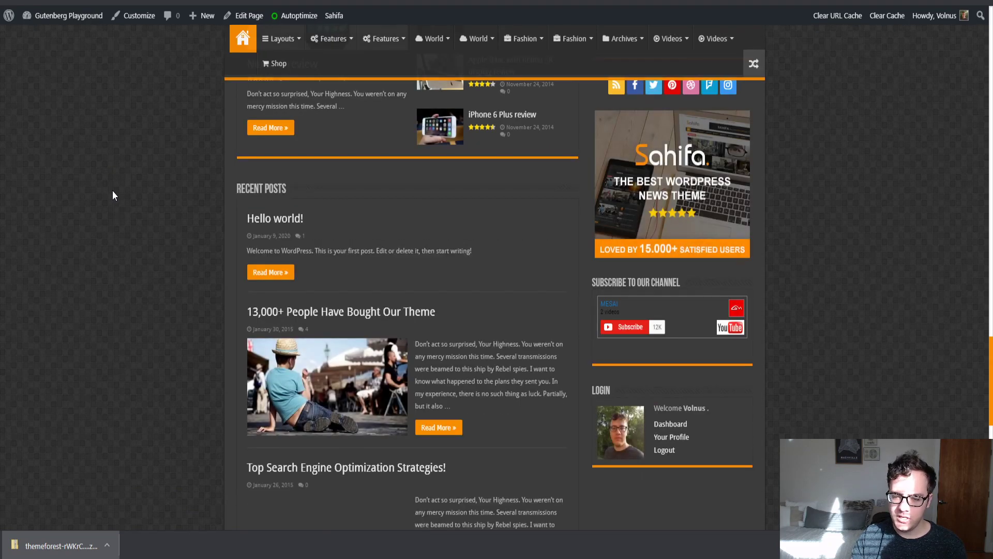
- Open DevTools with device mode off and enlarge the Console to read the mixed-content warnings
{"action": "key", "text": "ctrl+shift+i"}
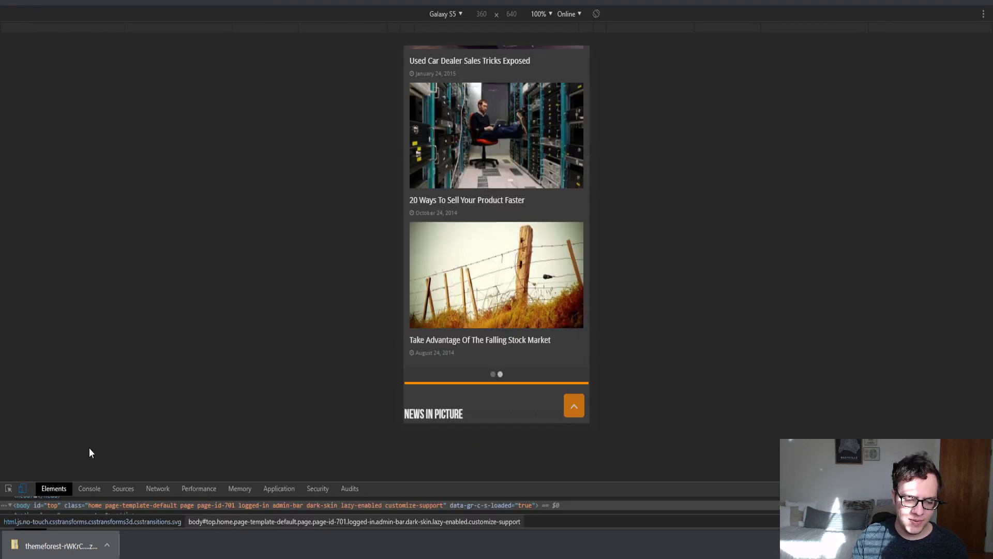
{"action": "left_click", "coordinate": [22, 488]}
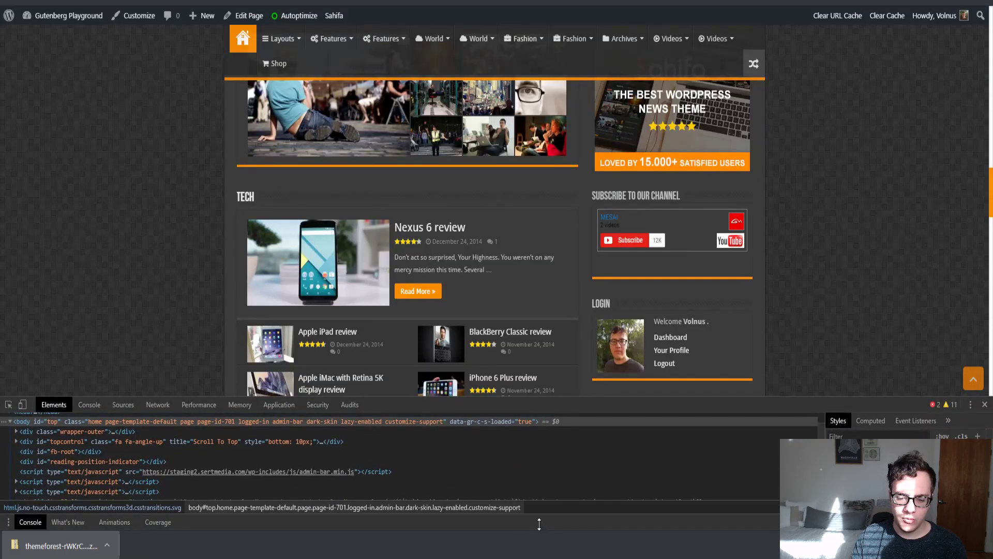
{"action": "left_click_drag", "start_coordinate": [539, 524], "coordinate": [544, 385]}
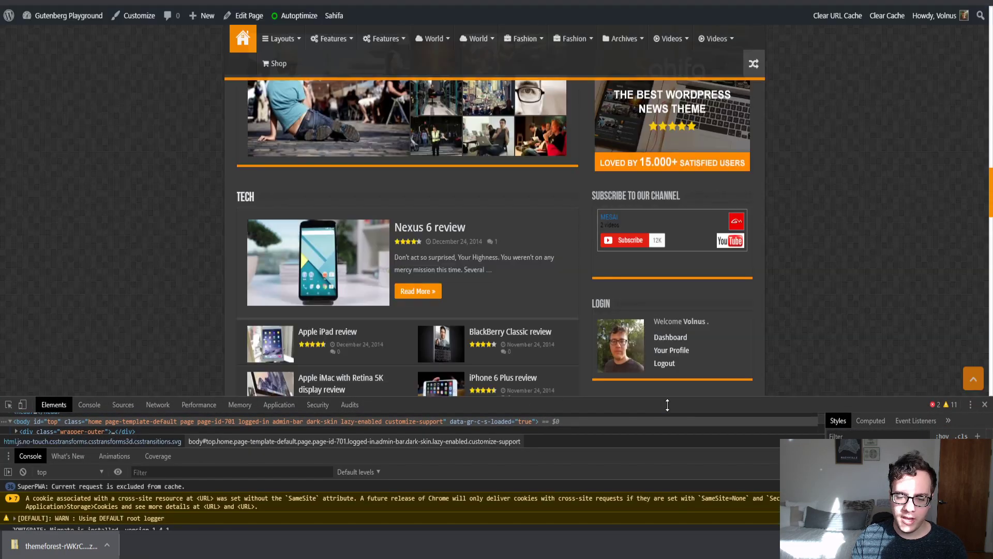
{"action": "left_click_drag", "start_coordinate": [665, 404], "coordinate": [574, 310]}
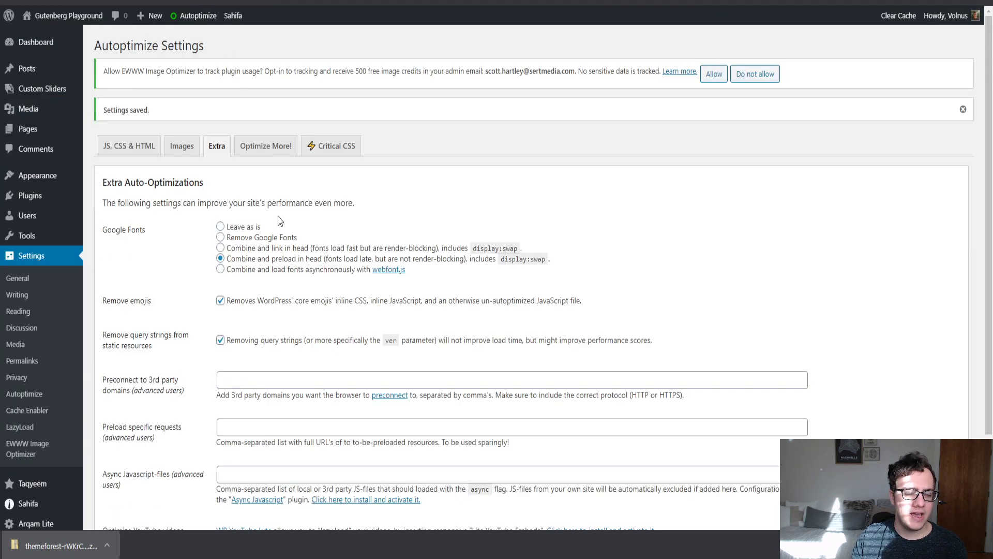
{"action": "scroll", "coordinate": [280, 230], "scroll_direction": "down", "scroll_amount": 3}
{"action": "scroll", "coordinate": [139, 274], "scroll_direction": "up", "scroll_amount": 3}
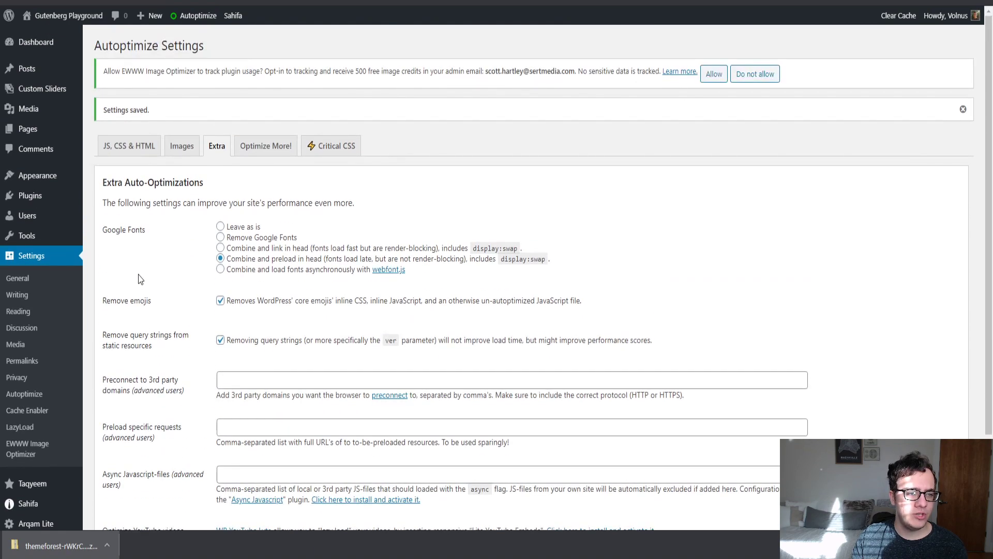
{"action": "scroll", "coordinate": [520, 103], "scroll_direction": "down", "scroll_amount": 2}
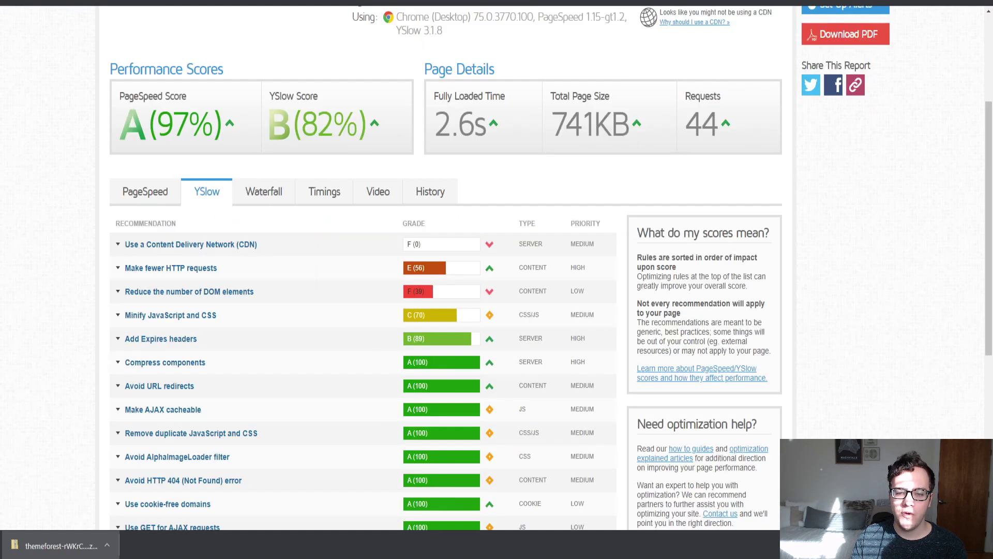
{"action": "scroll", "coordinate": [445, 279], "scroll_direction": "up", "scroll_amount": 4}
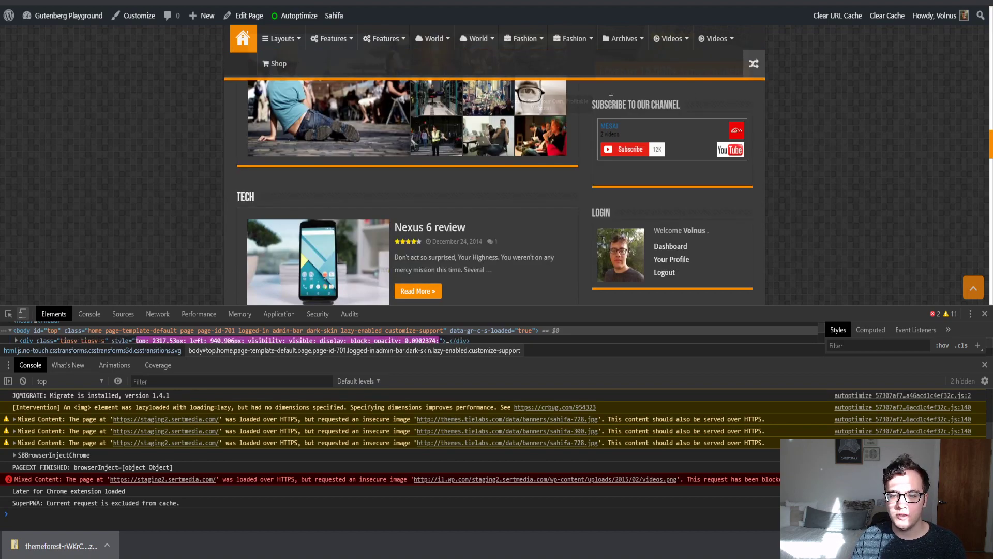
{"action": "scroll", "coordinate": [668, 144], "scroll_direction": "up", "scroll_amount": 2}
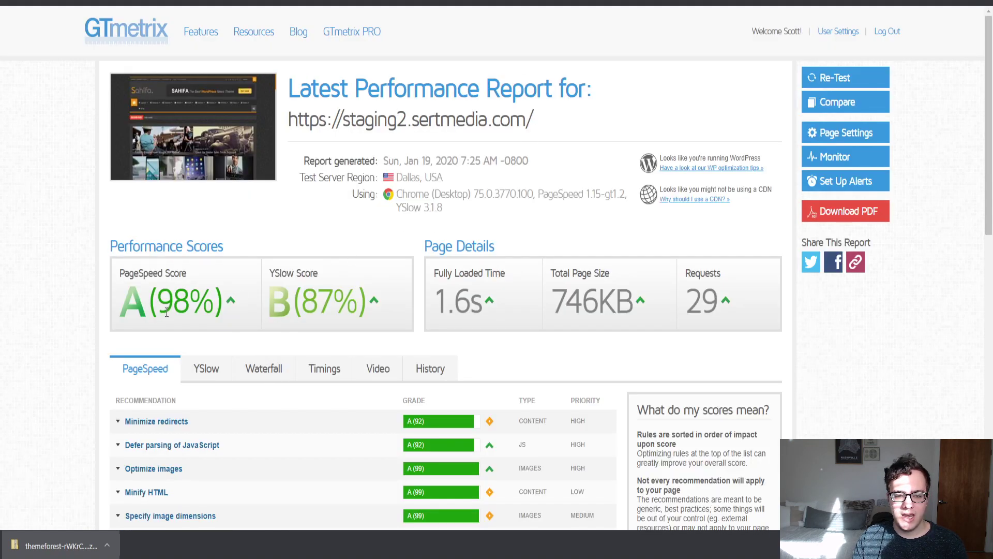
- Expand the Minimize redirects row in the A (98%) GTmetrix report to see its redirect chain
{"action": "left_click_drag", "start_coordinate": [166, 313], "coordinate": [187, 312]}
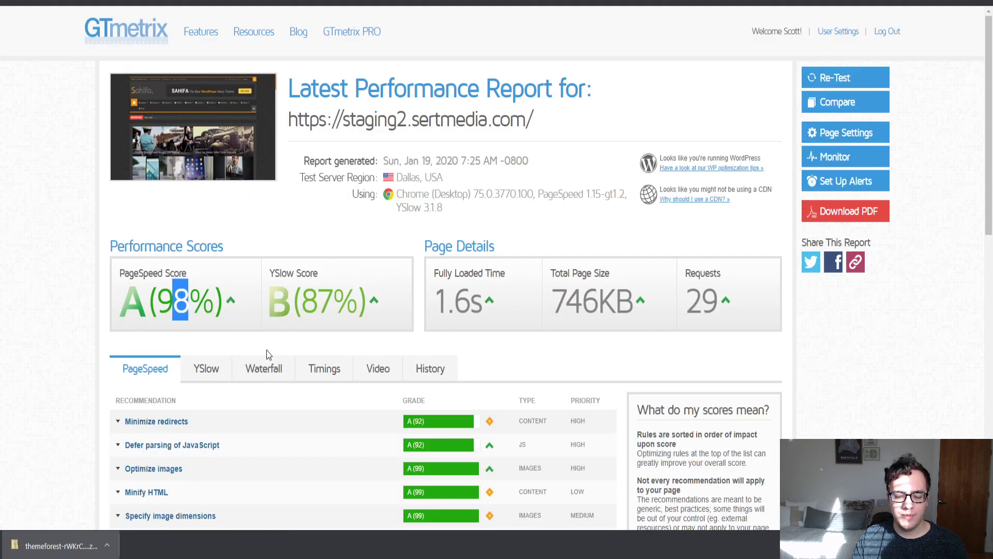
{"action": "left_click", "coordinate": [365, 325]}
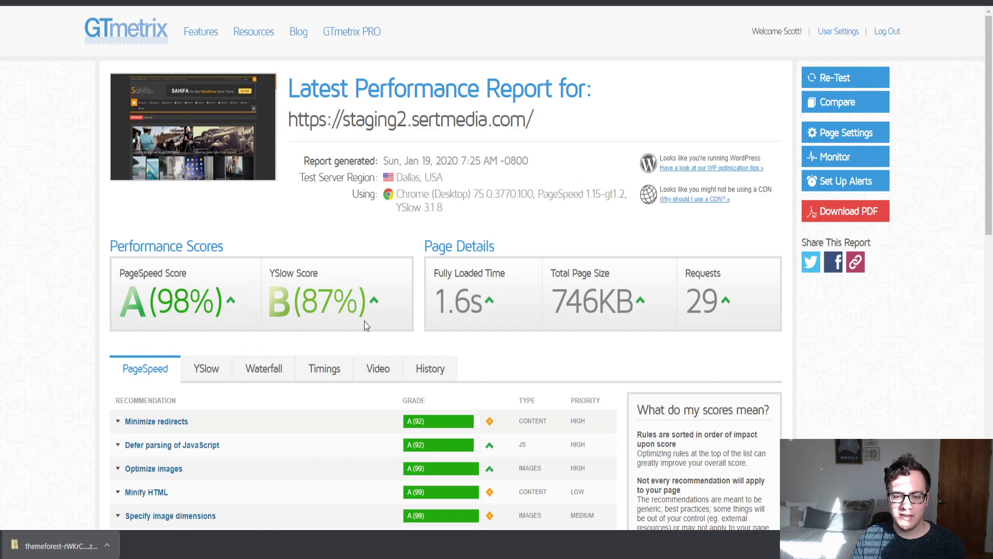
{"action": "left_click", "coordinate": [216, 420]}
{"action": "scroll", "coordinate": [245, 284], "scroll_direction": "down", "scroll_amount": 3}
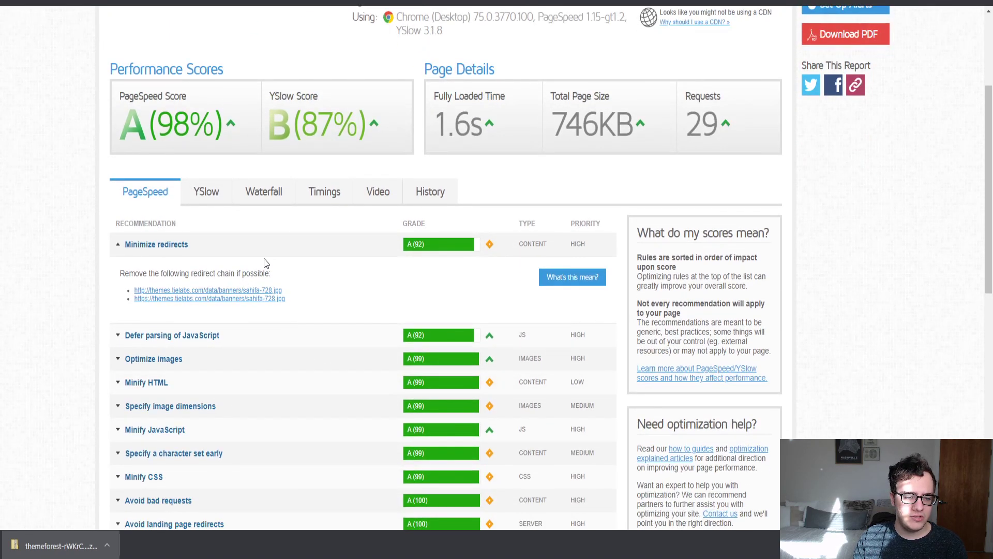
{"action": "left_click", "coordinate": [249, 252]}
{"action": "left_click", "coordinate": [215, 246]}
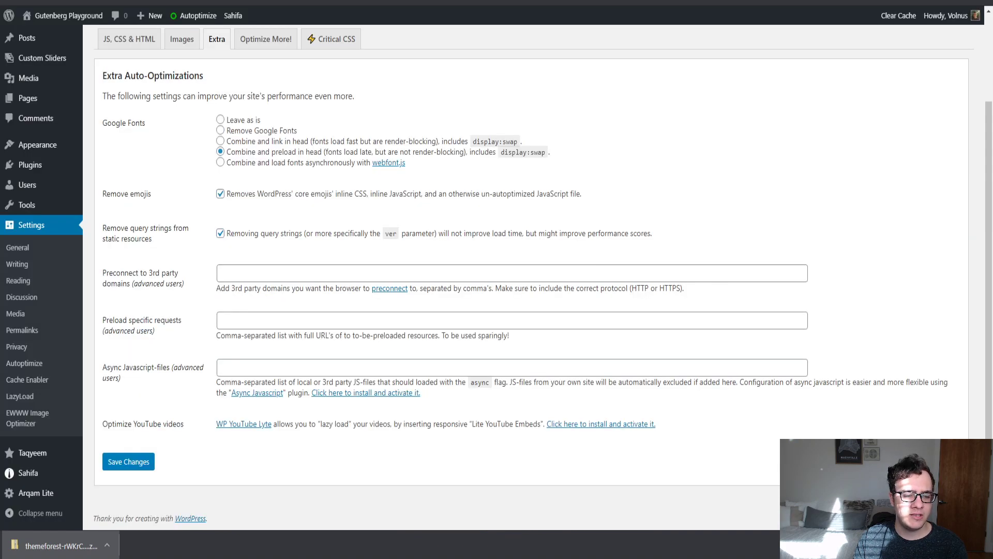
- Search for 'really simple ssl' and install and activate the Really Simple SSL plugin
{"action": "mouse_move", "coordinate": [63, 173]}
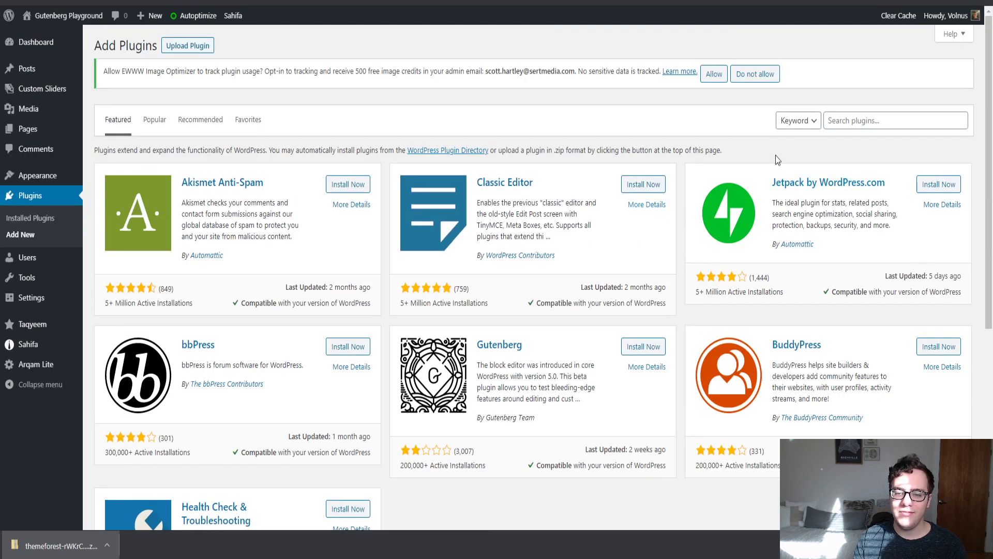
{"action": "left_click", "coordinate": [843, 116]}
{"action": "type", "text": "re"}
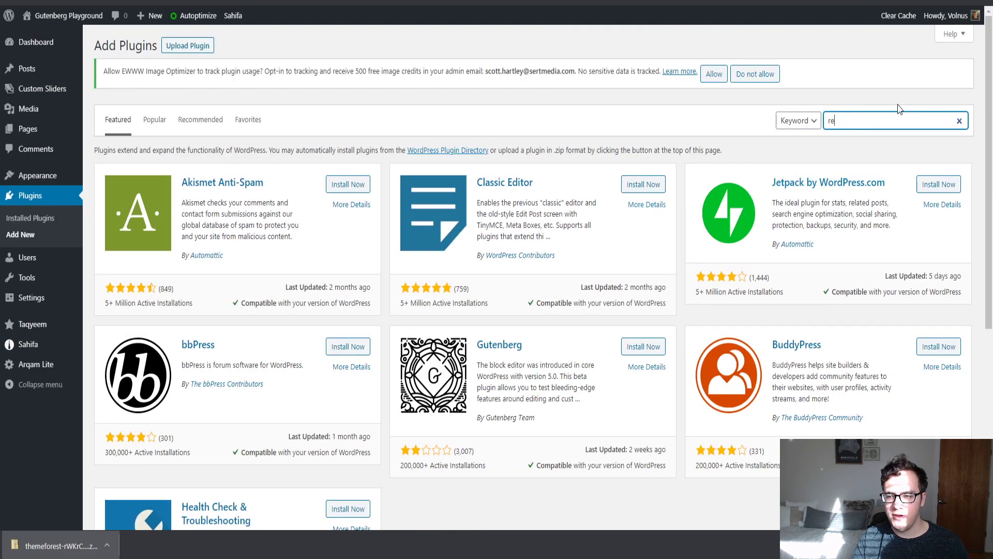
{"action": "type", "text": "ally simple ssl"}
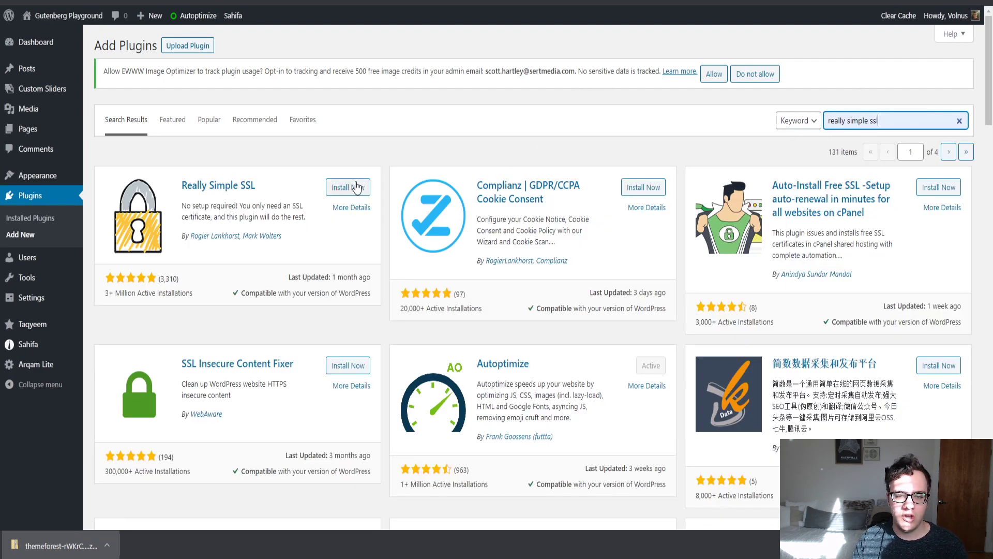
{"action": "left_click", "coordinate": [354, 187]}
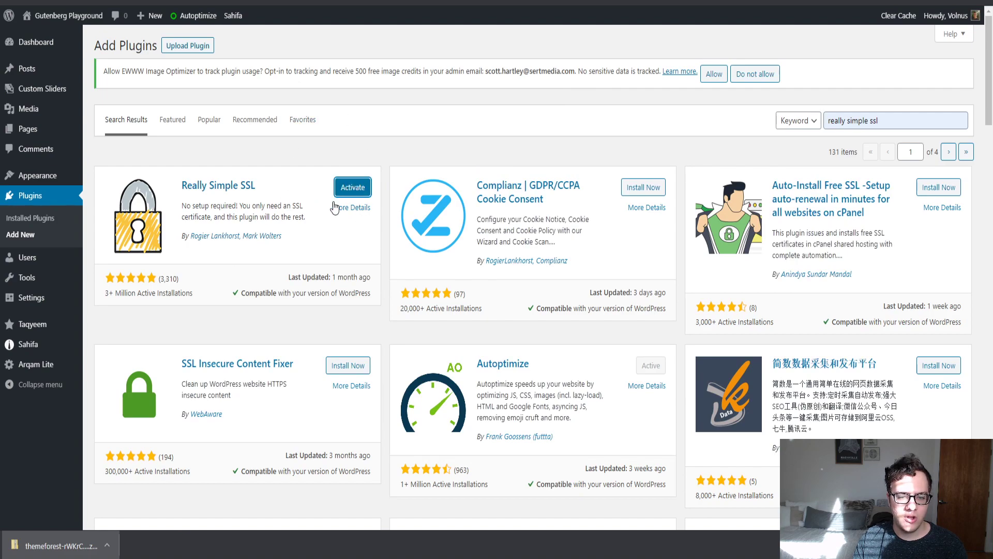
- Review the Really Simple SSL settings, then clear the Cache Enabler cache
{"action": "mouse_move", "coordinate": [63, 295]}
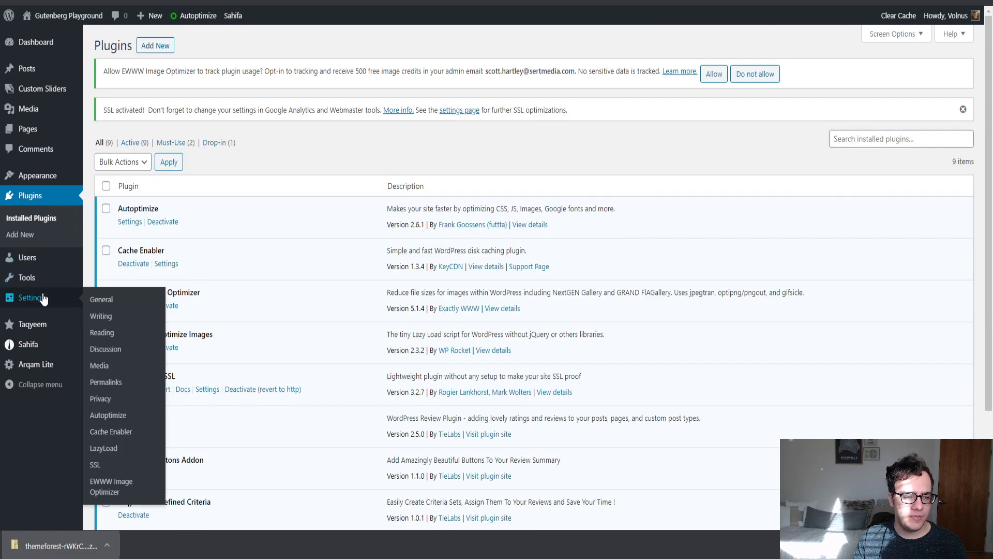
{"action": "left_click", "coordinate": [107, 465]}
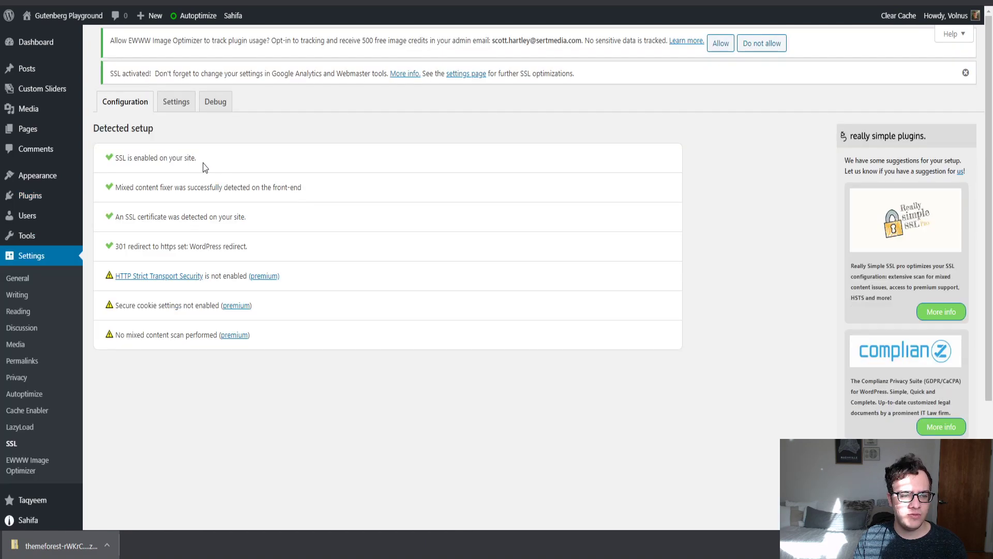
{"action": "left_click", "coordinate": [175, 106]}
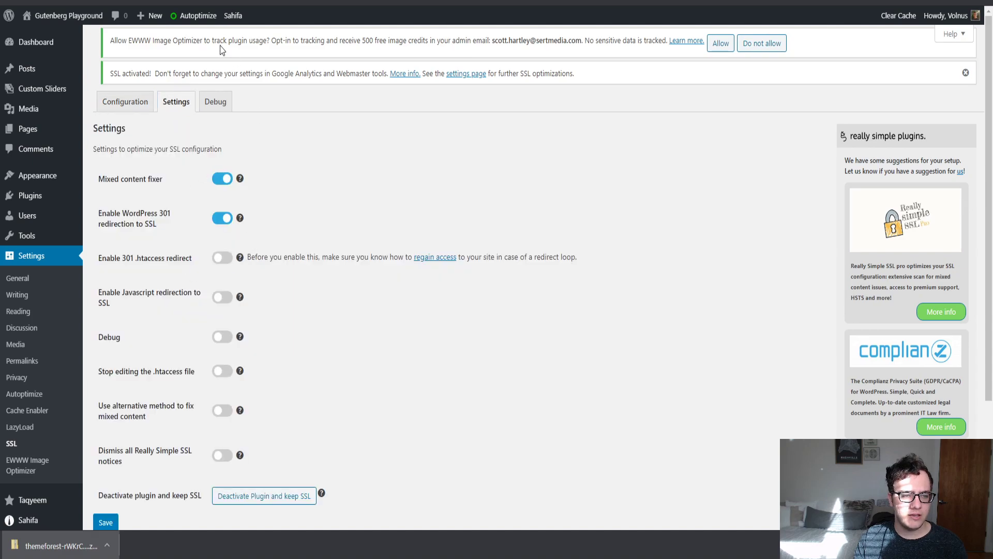
{"action": "left_click", "coordinate": [40, 410]}
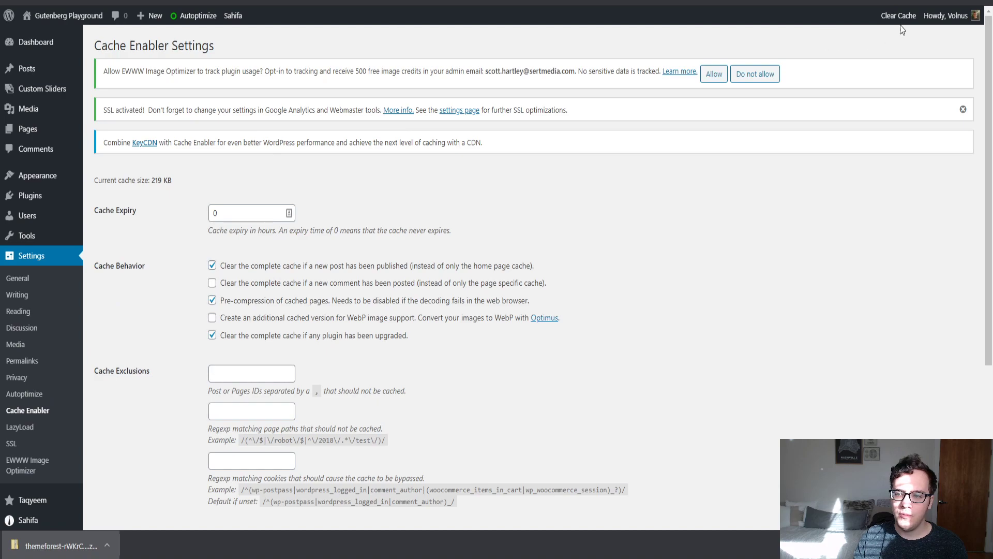
{"action": "left_click", "coordinate": [908, 16]}
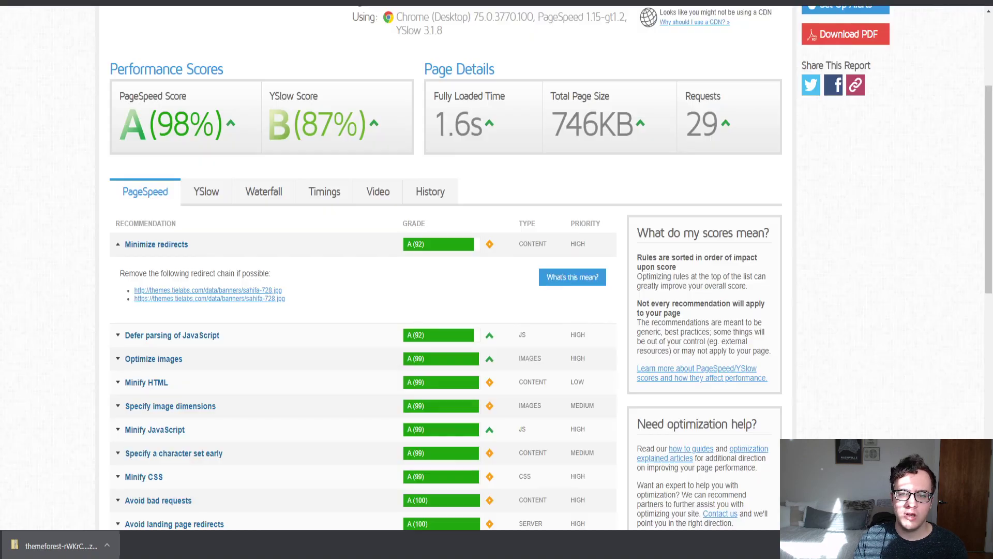
- Expand the Defer parsing of JavaScript and Optimize images recommendations in the A (99%) report
{"action": "scroll", "coordinate": [527, 181], "scroll_direction": "up", "scroll_amount": 3}
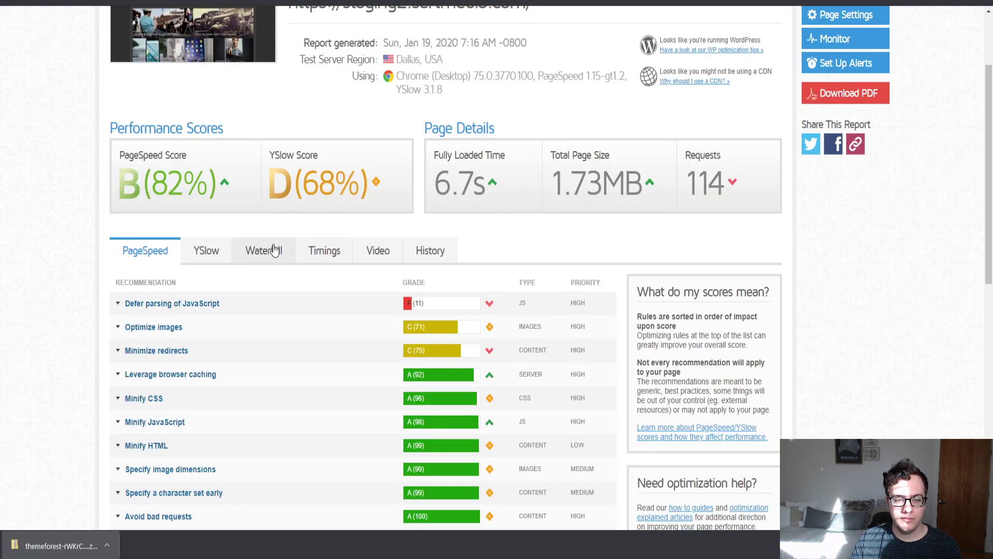
{"action": "left_click", "coordinate": [274, 249]}
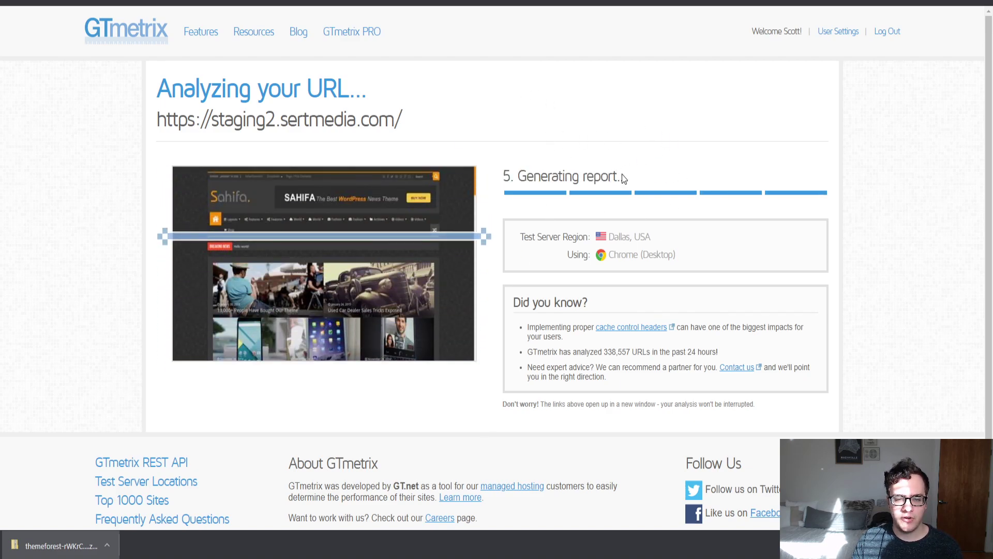
{"action": "scroll", "coordinate": [331, 395], "scroll_direction": "down", "scroll_amount": 2}
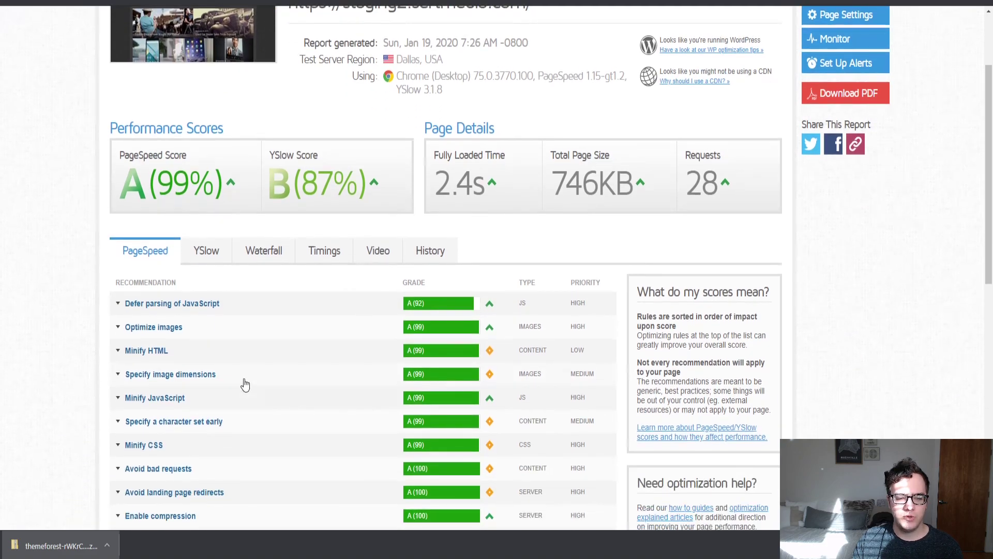
{"action": "left_click", "coordinate": [253, 315]}
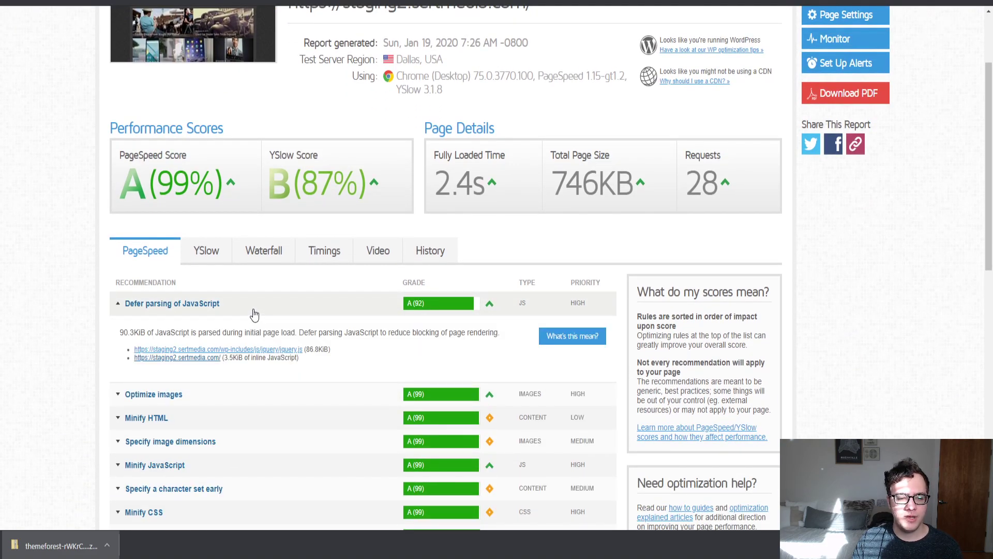
{"action": "left_click", "coordinate": [253, 315]}
{"action": "left_click", "coordinate": [238, 330]}
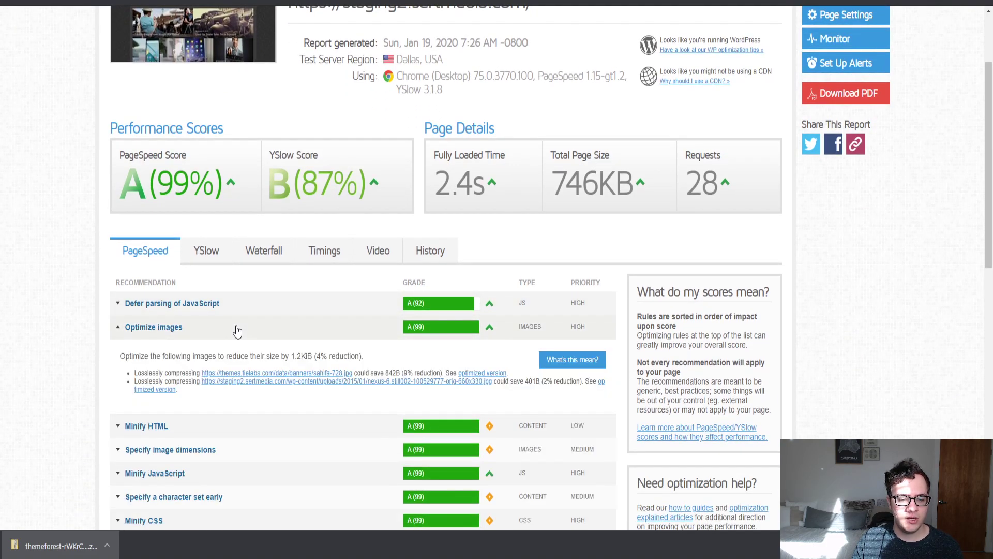
{"action": "left_click", "coordinate": [237, 328]}
- Scroll through the Waterfall chart of page requests
{"action": "left_click", "coordinate": [261, 258]}
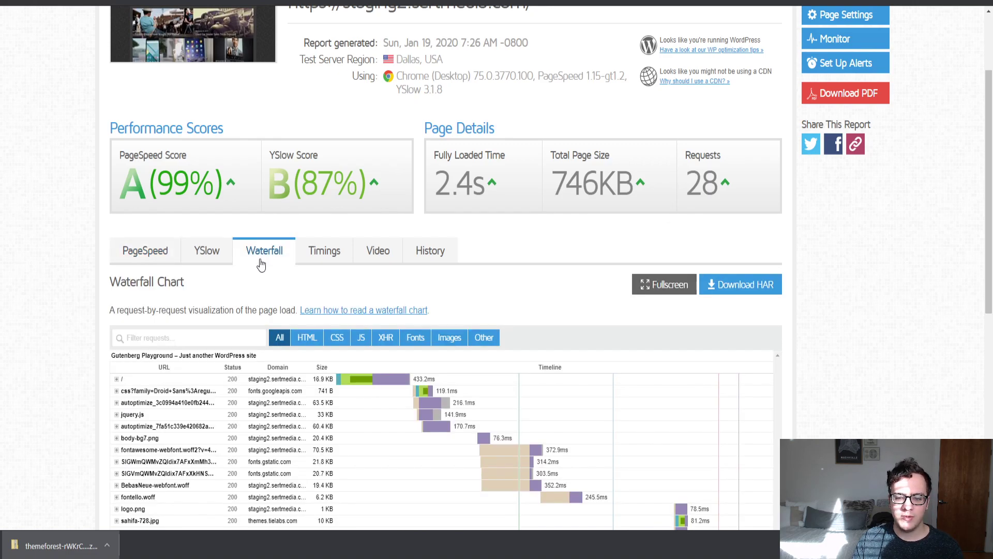
{"action": "scroll", "coordinate": [263, 267], "scroll_direction": "down", "scroll_amount": 3}
{"action": "scroll", "coordinate": [263, 268], "scroll_direction": "down", "scroll_amount": 5}
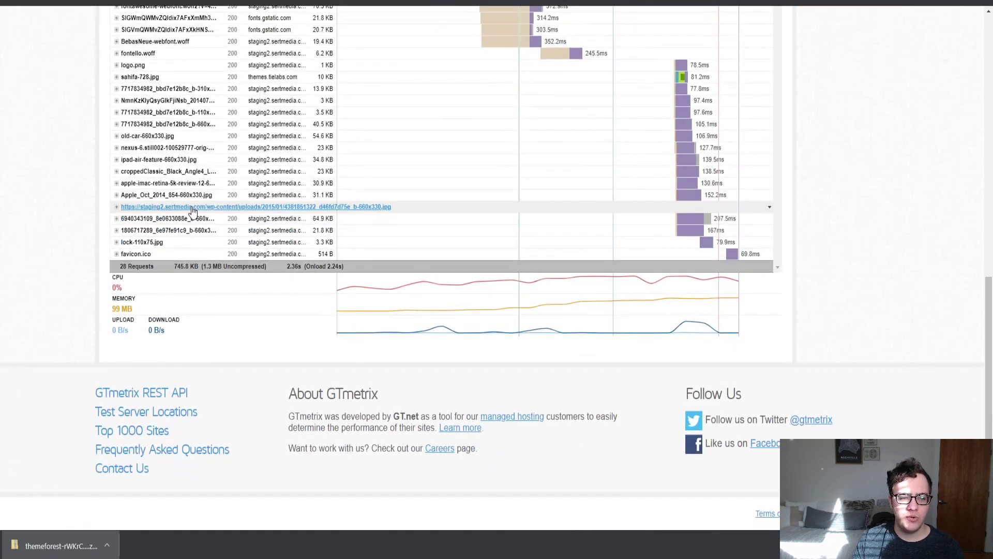
{"action": "scroll", "coordinate": [184, 215], "scroll_direction": "up", "scroll_amount": 3}
{"action": "scroll", "coordinate": [184, 215], "scroll_direction": "up", "scroll_amount": 1}
{"action": "scroll", "coordinate": [222, 207], "scroll_direction": "up", "scroll_amount": 3}
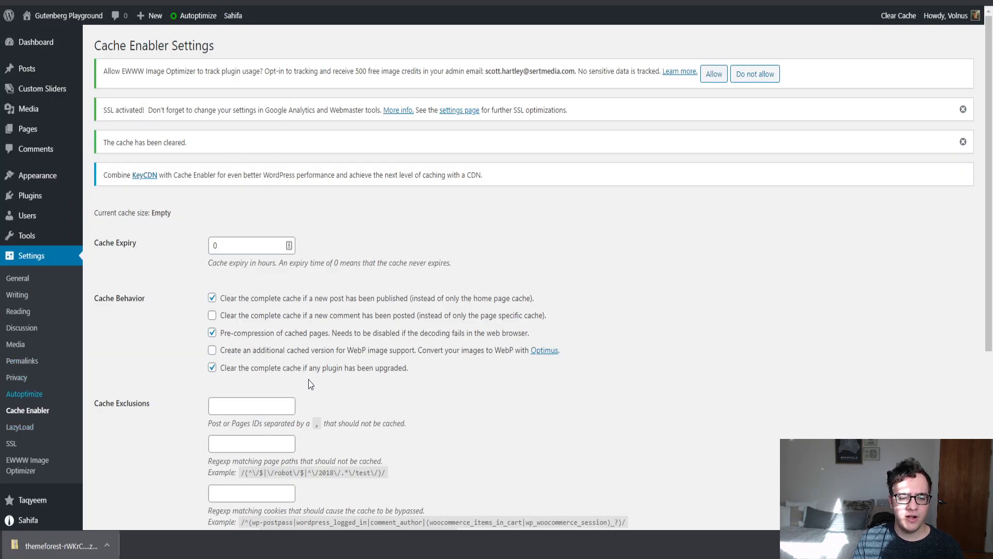
- Delete 'js/jquery/jquery.js' from the excluded scripts and save with Save Changes and Empty Cache
{"action": "scroll", "coordinate": [317, 313], "scroll_direction": "down", "scroll_amount": 1}
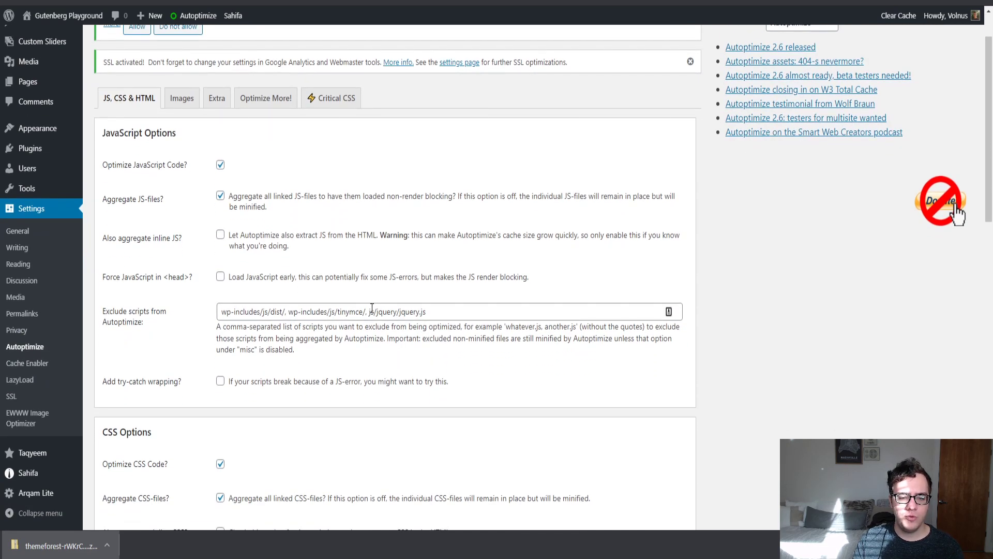
{"action": "left_click_drag", "start_coordinate": [372, 307], "coordinate": [551, 305]}
{"action": "key", "text": "Right"}
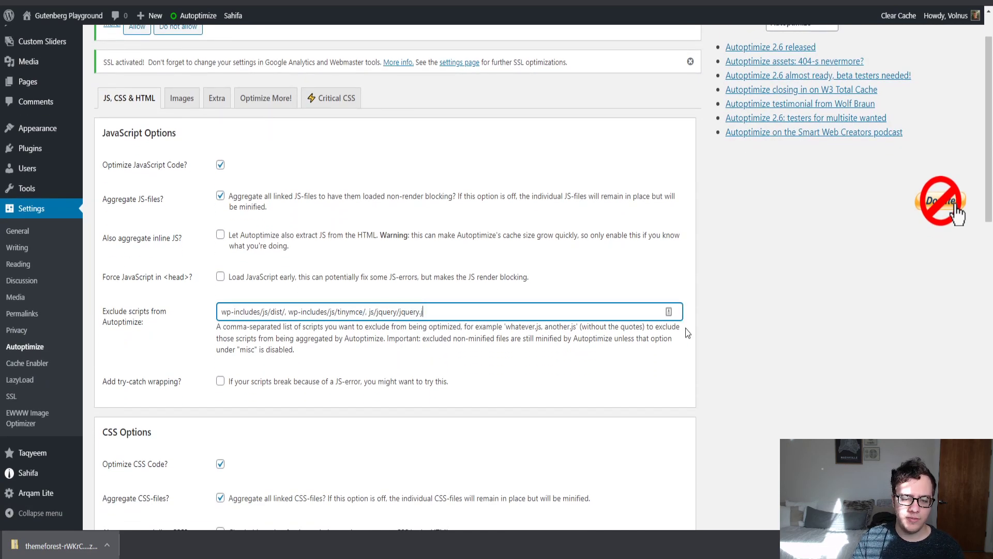
{"action": "key", "text": "BackSpace"}
{"action": "key", "text": "BackSpace"}
{"action": "key", "text": "BackSpace"}
{"action": "key", "text": "BackSpace"}
{"action": "key", "text": "BackSpace"}
{"action": "key", "text": "BackSpace"}
{"action": "key", "text": "BackSpace"}
{"action": "key", "text": "BackSpace"}
{"action": "key", "text": "BackSpace"}
{"action": "key", "text": "BackSpace"}
{"action": "key", "text": "BackSpace"}
{"action": "key", "text": "BackSpace"}
{"action": "key", "text": "BackSpace"}
{"action": "key", "text": "BackSpace"}
{"action": "key", "text": "BackSpace"}
{"action": "key", "text": "BackSpace"}
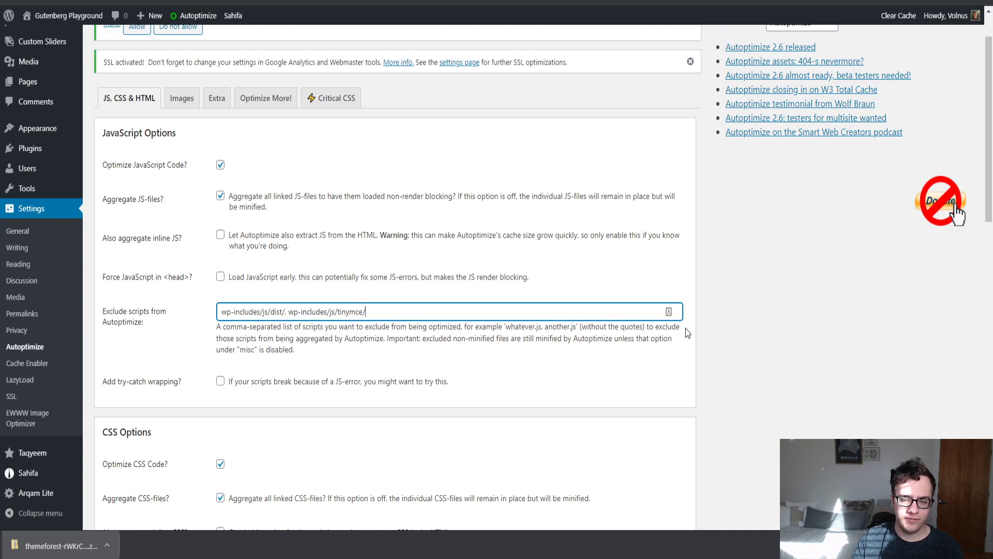
{"action": "left_click", "coordinate": [687, 332]}
{"action": "scroll", "coordinate": [687, 333], "scroll_direction": "down", "scroll_amount": 15}
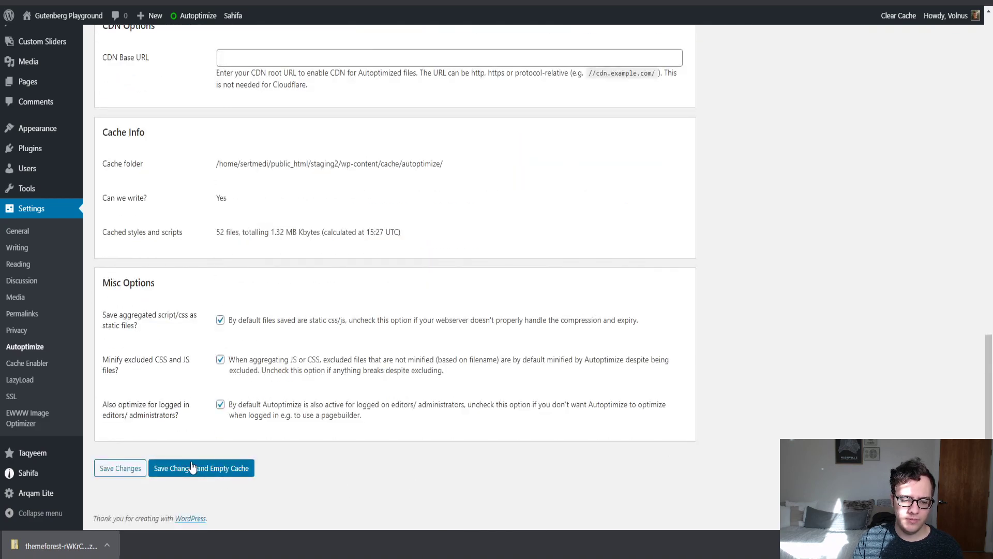
{"action": "left_click", "coordinate": [192, 467]}
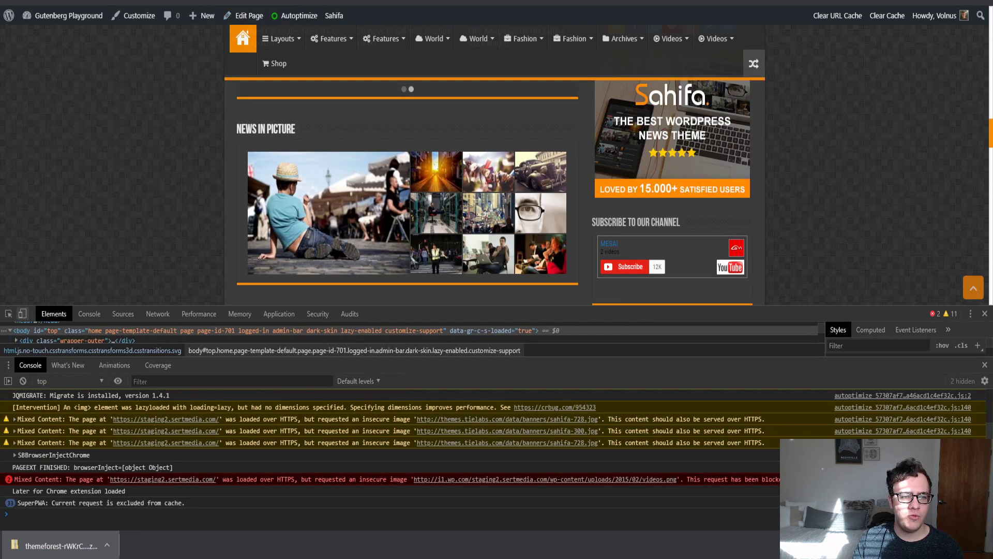
- Reload the homepage and trace the 'jQuery is not defined' errors at source lines 15, 35 and 37
{"action": "key", "text": "F5"}
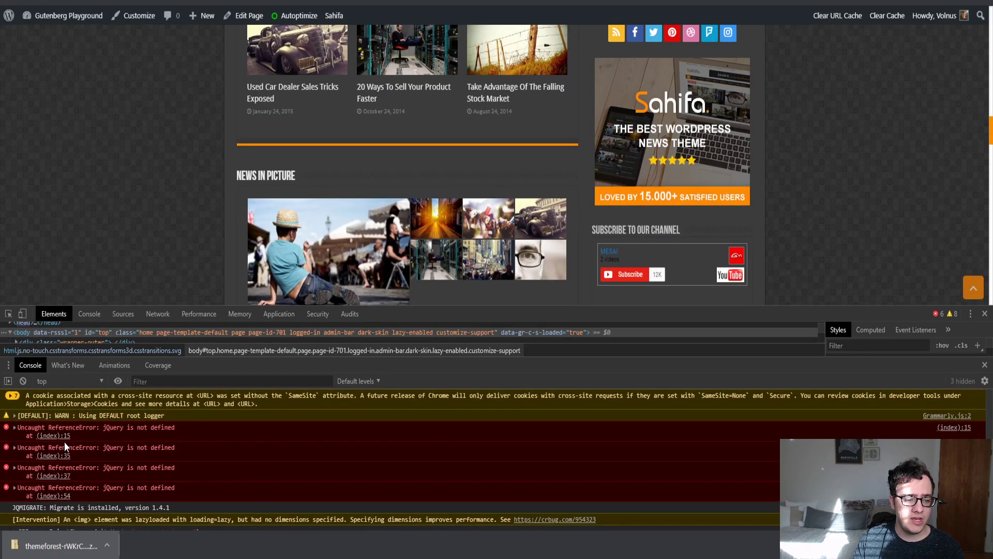
{"action": "left_click", "coordinate": [56, 436]}
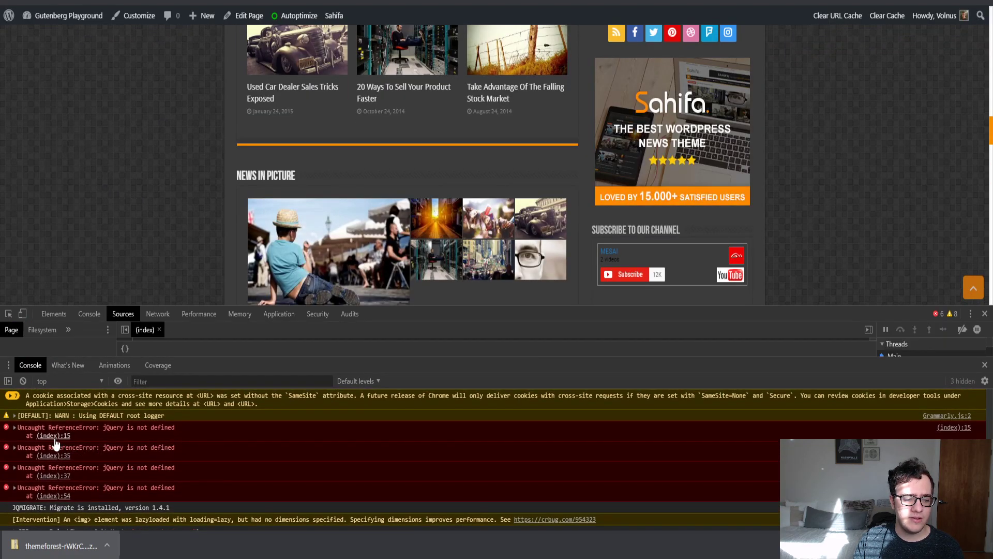
{"action": "left_click_drag", "start_coordinate": [222, 371], "coordinate": [226, 431]}
{"action": "left_click", "coordinate": [61, 516]}
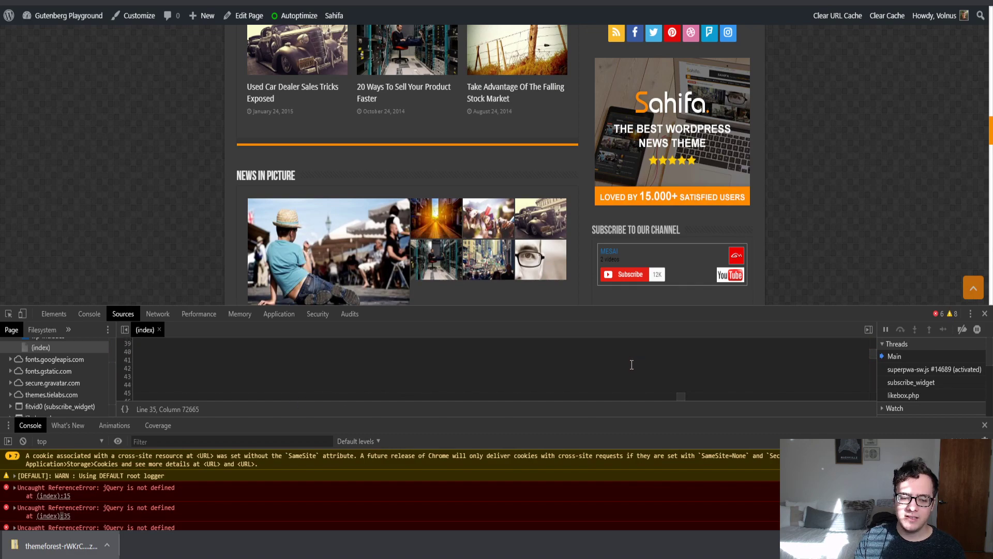
{"action": "scroll", "coordinate": [57, 486], "scroll_direction": "down", "scroll_amount": 2}
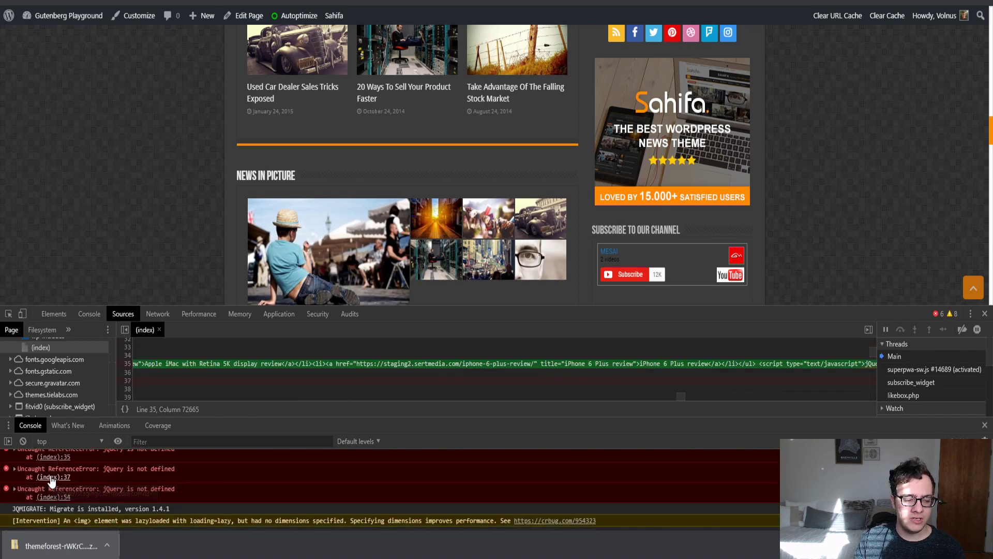
{"action": "left_click", "coordinate": [54, 479]}
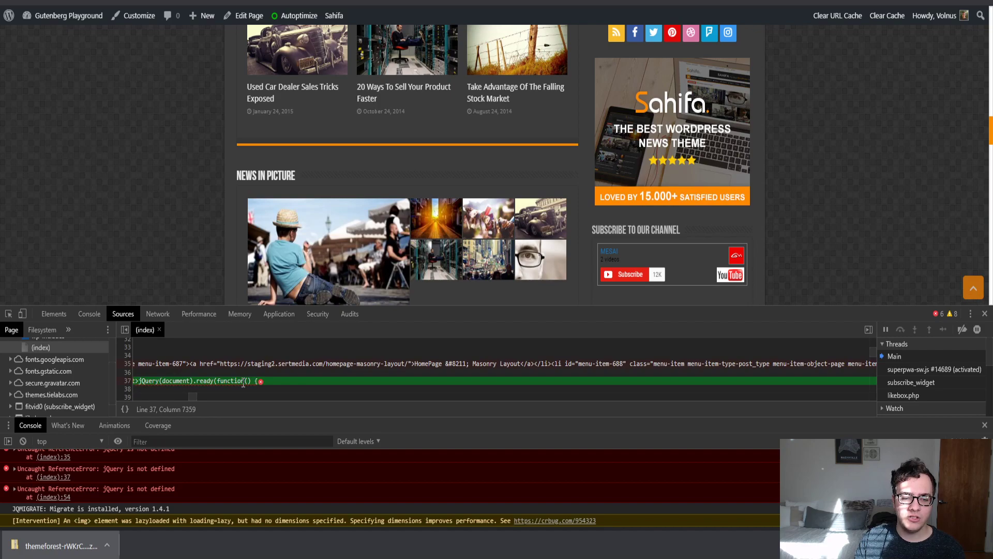
- Look over the Autoptimize settings page again
{"action": "key", "text": "ctrl+Tab"}
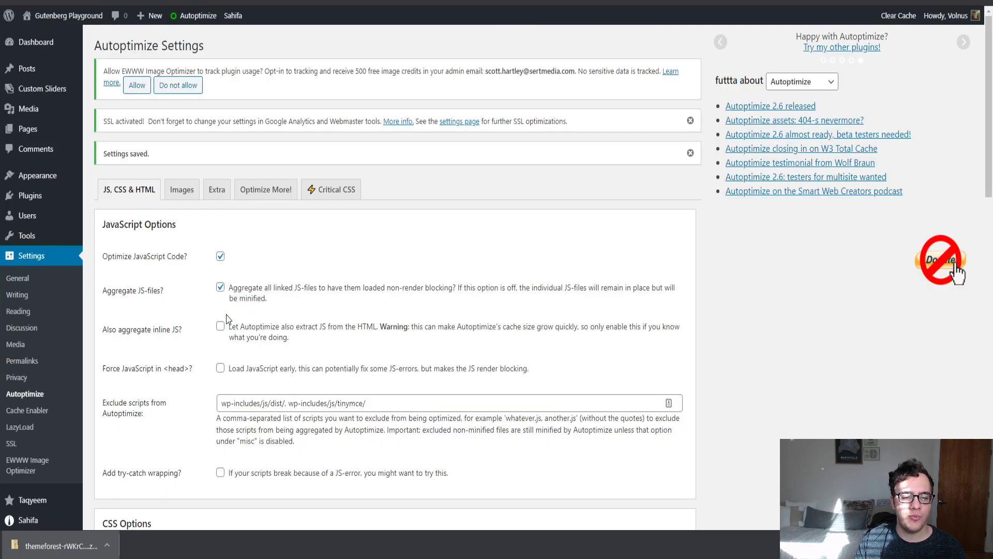
{"action": "scroll", "coordinate": [257, 341], "scroll_direction": "down", "scroll_amount": 3}
{"action": "scroll", "coordinate": [257, 342], "scroll_direction": "up", "scroll_amount": 3}
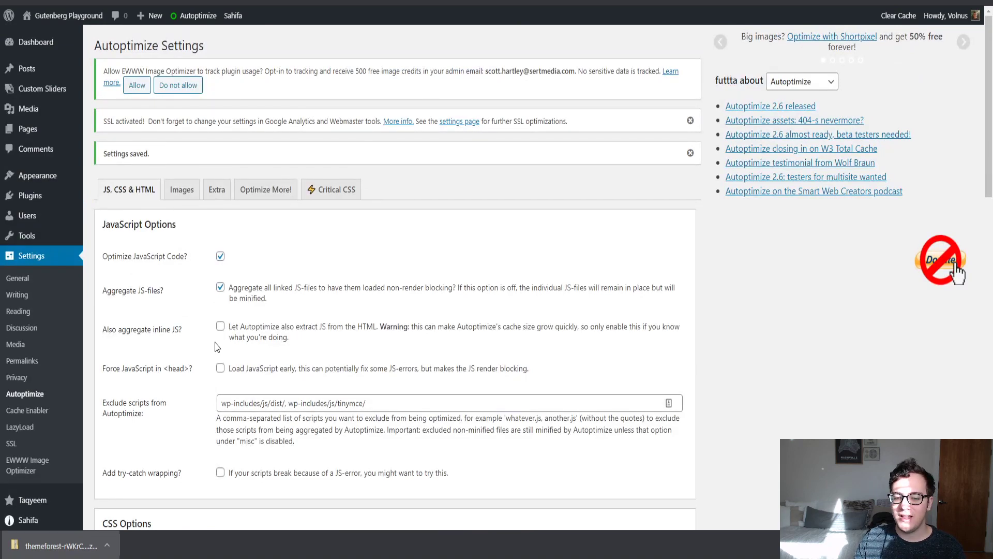
- Inspect the inline jQuery(document).ready script lines in the homepage's HTML source
{"action": "key", "text": "ctrl+Tab"}
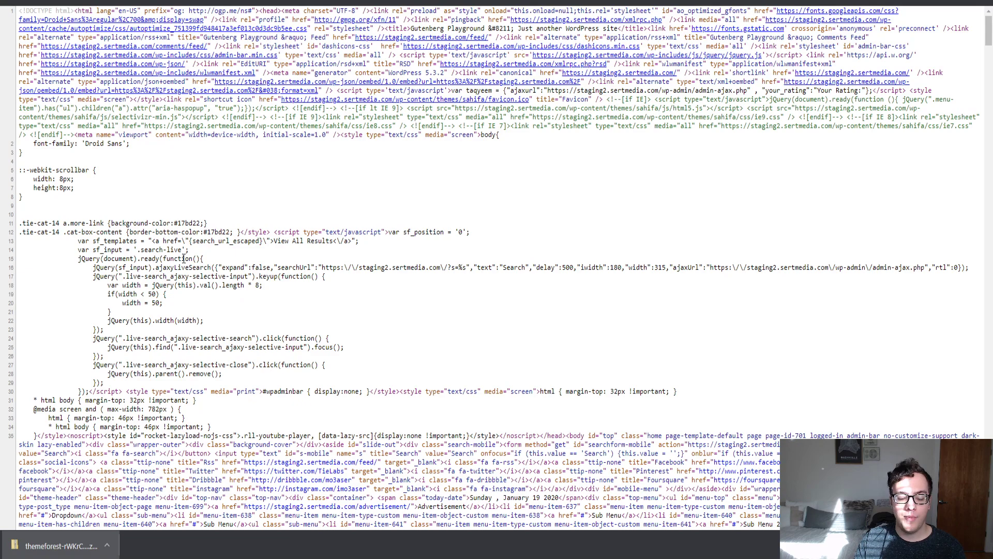
{"action": "left_click_drag", "start_coordinate": [166, 294], "coordinate": [209, 312]}
{"action": "triple_click", "coordinate": [202, 320]}
{"action": "left_click", "coordinate": [308, 292]}
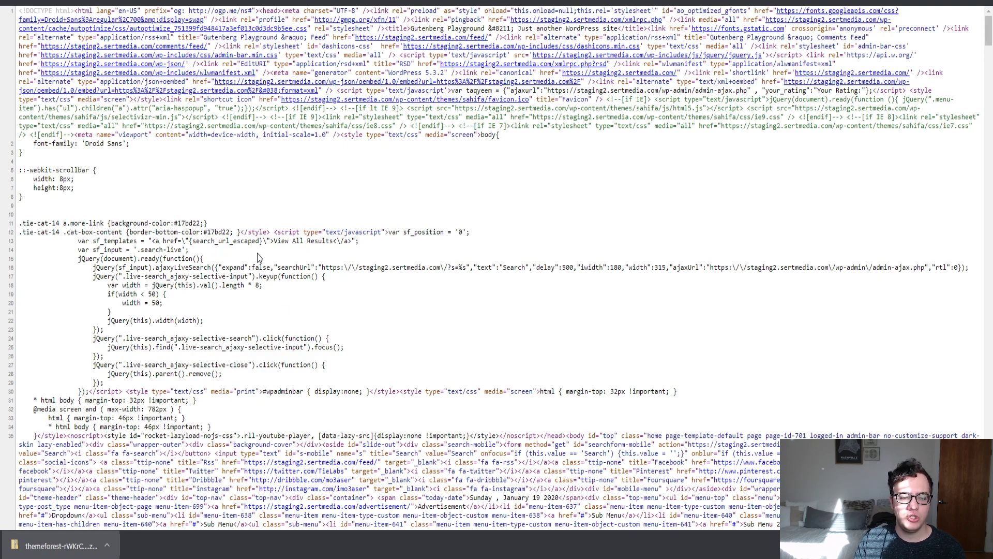
- Append ', js/jquery/jquery.js' to Autoptimize's Exclude scripts field, then Save Changes and Empty Cache
{"action": "key", "text": "ctrl+w"}
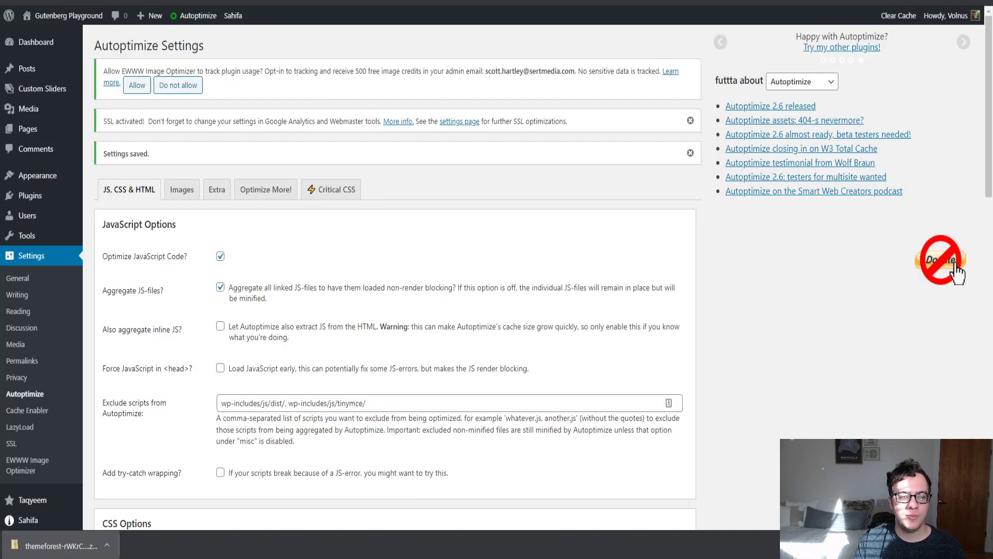
{"action": "scroll", "coordinate": [275, 295], "scroll_direction": "down", "scroll_amount": 1}
{"action": "left_click", "coordinate": [409, 340]}
{"action": "type", "text": ", js/jquery/jquery.js"}
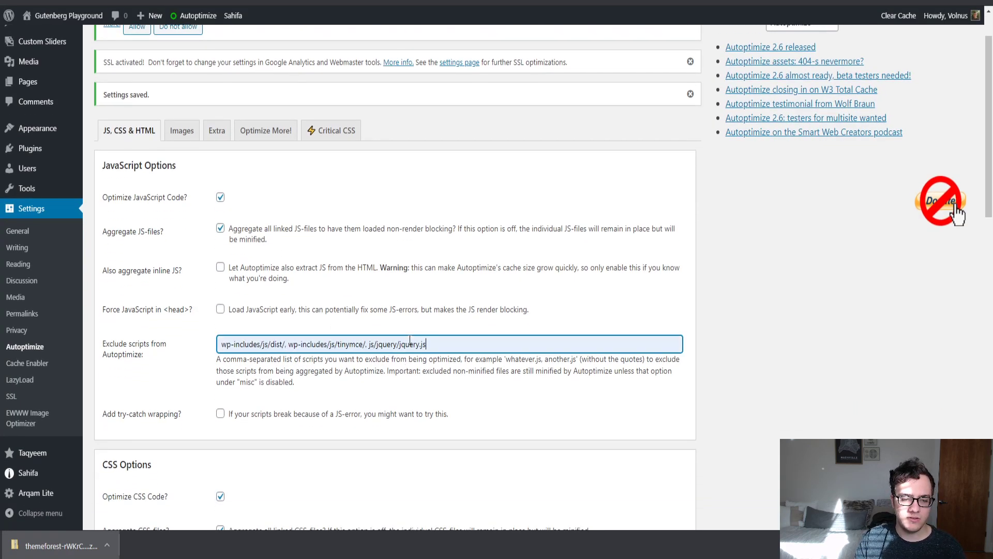
{"action": "scroll", "coordinate": [409, 340], "scroll_direction": "down", "scroll_amount": 15}
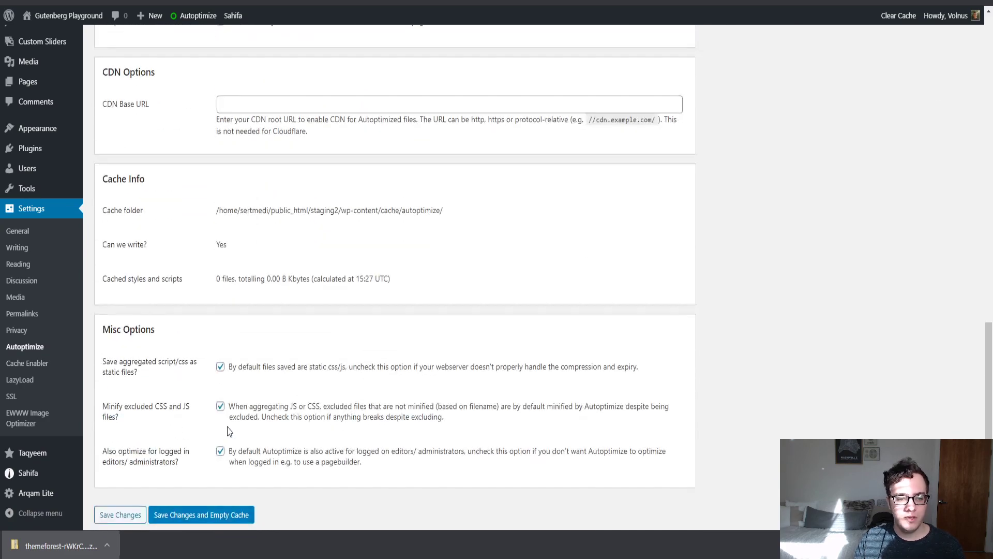
{"action": "left_click", "coordinate": [195, 468]}
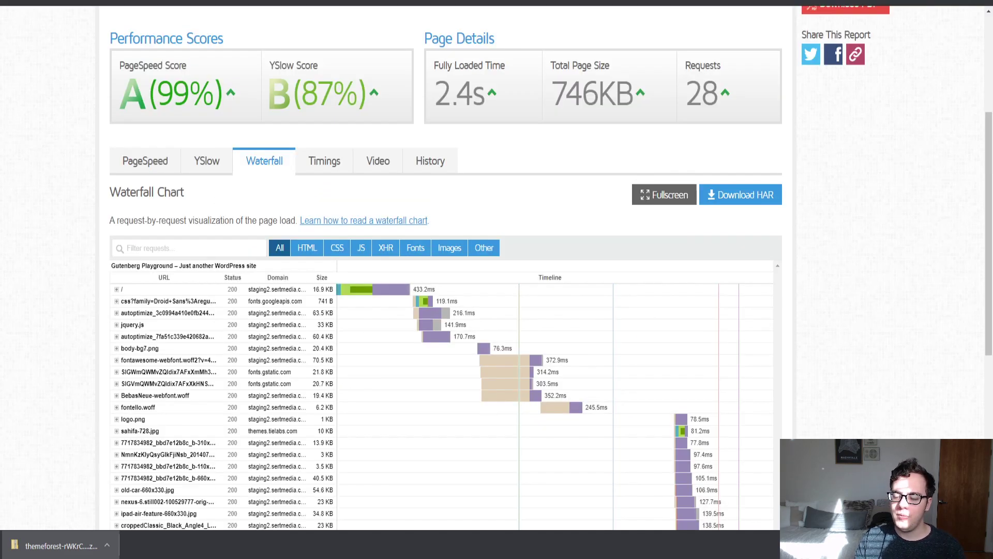
- Review the PageSpeed and YSlow tabs, checking the Optimize images and DOM elements recommendations
{"action": "left_click", "coordinate": [196, 164]}
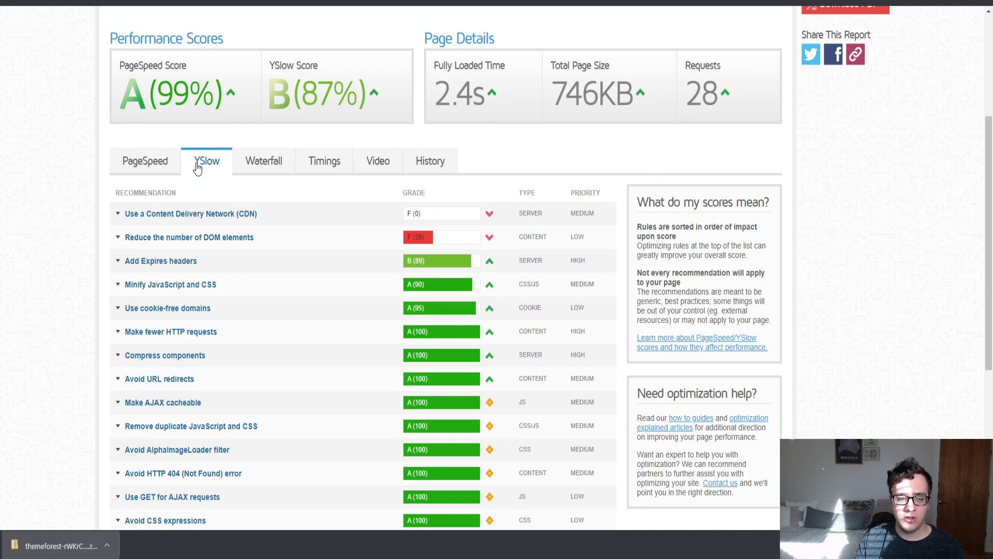
{"action": "left_click", "coordinate": [150, 160]}
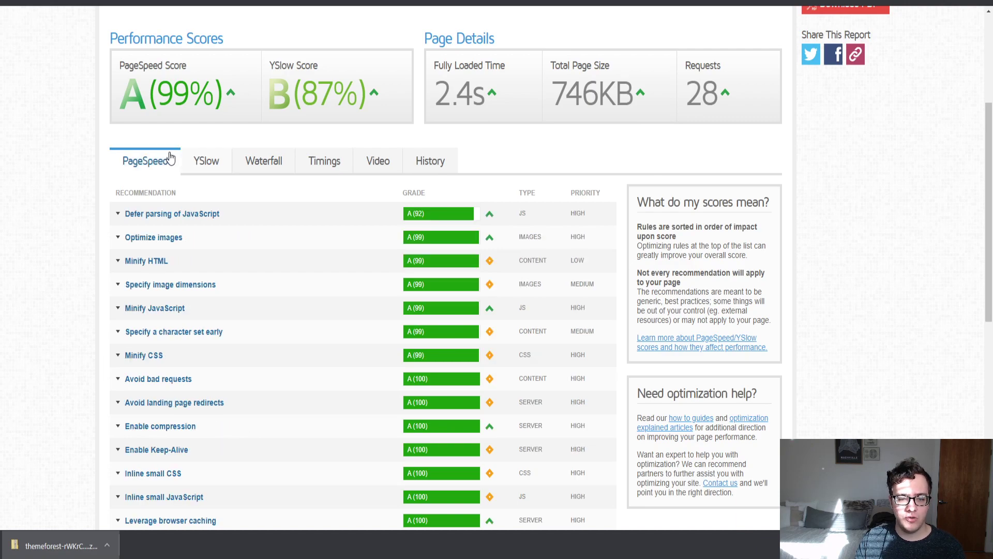
{"action": "left_click", "coordinate": [208, 243]}
{"action": "left_click", "coordinate": [200, 243]}
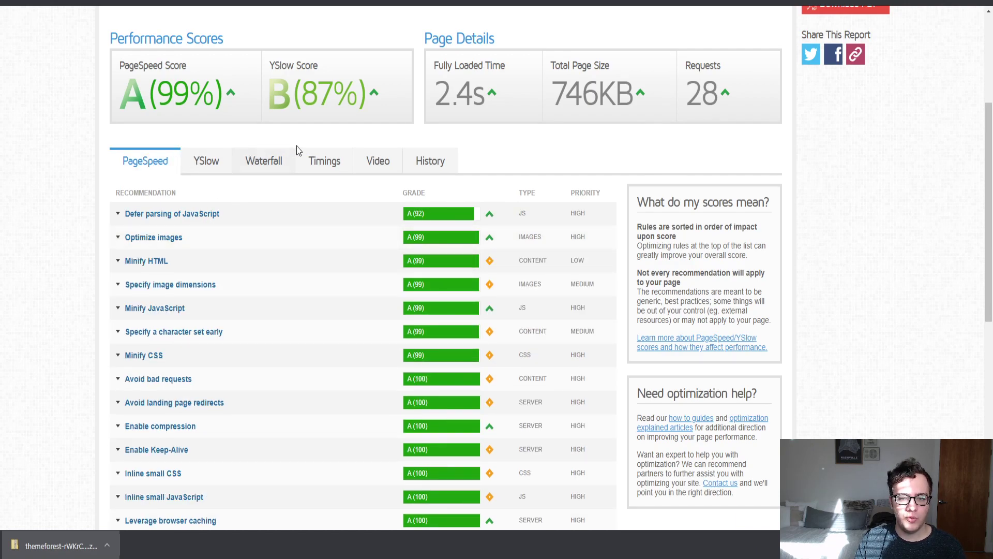
{"action": "left_click", "coordinate": [219, 166]}
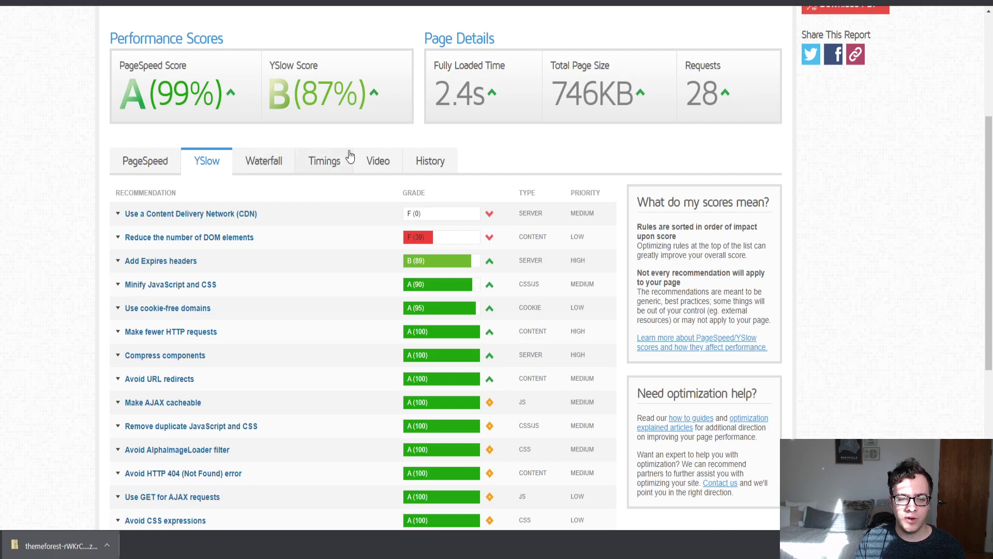
{"action": "left_click", "coordinate": [318, 237]}
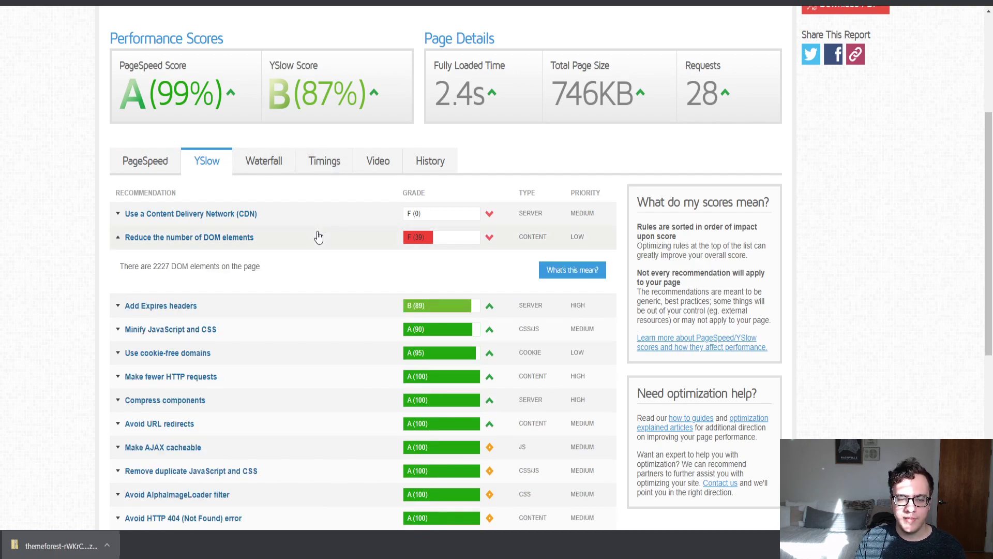
{"action": "left_click", "coordinate": [318, 237]}
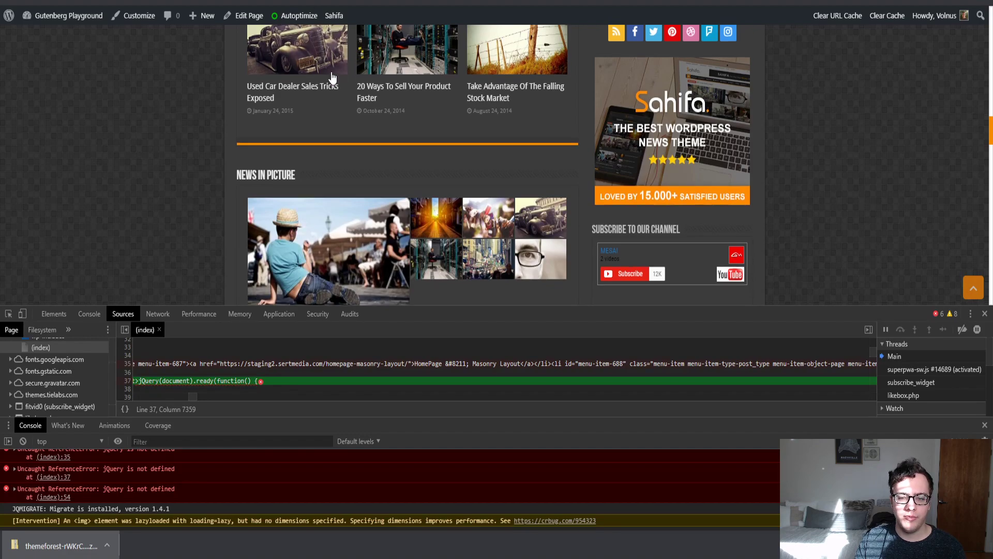
- Check the Add Expires headers and Minify JavaScript and CSS recommendation details
{"action": "scroll", "coordinate": [368, 165], "scroll_direction": "down", "scroll_amount": 3}
{"action": "scroll", "coordinate": [369, 165], "scroll_direction": "down", "scroll_amount": 15}
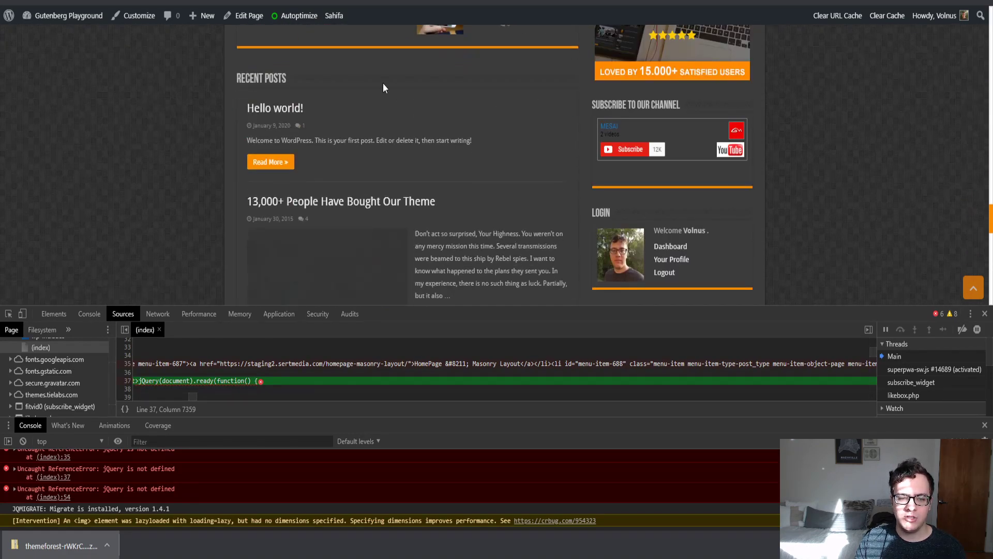
{"action": "scroll", "coordinate": [287, 111], "scroll_direction": "up", "scroll_amount": 20}
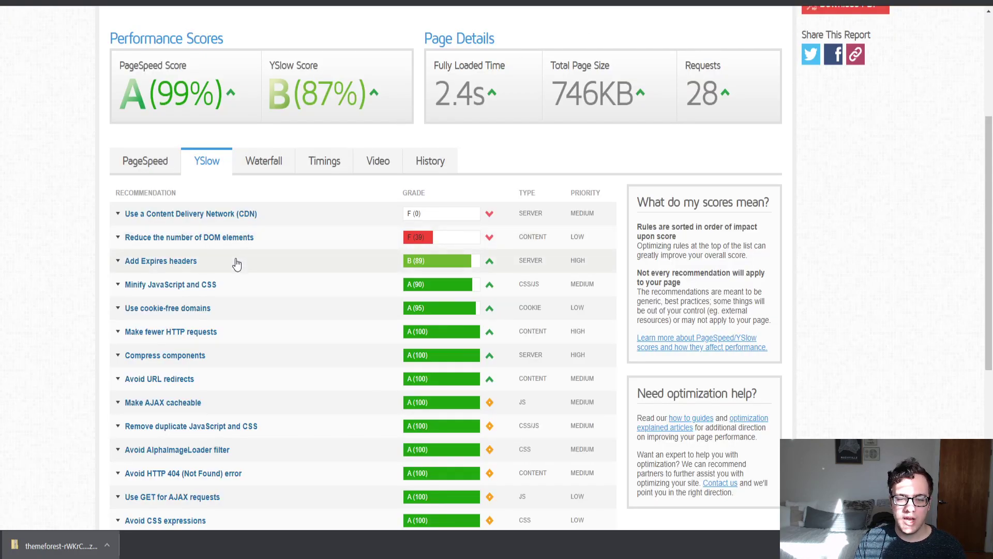
{"action": "left_click", "coordinate": [228, 266]}
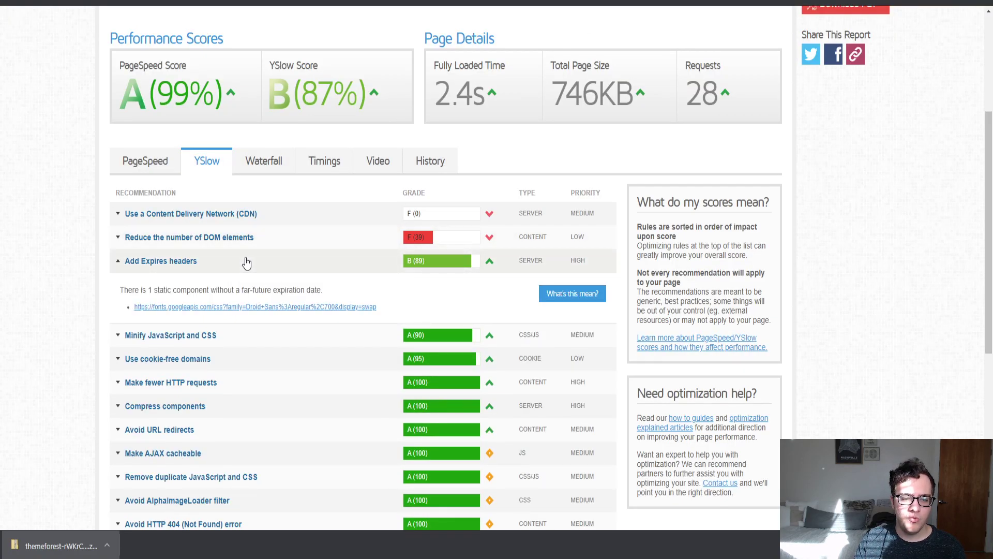
{"action": "left_click", "coordinate": [246, 265]}
{"action": "left_click", "coordinate": [246, 270]}
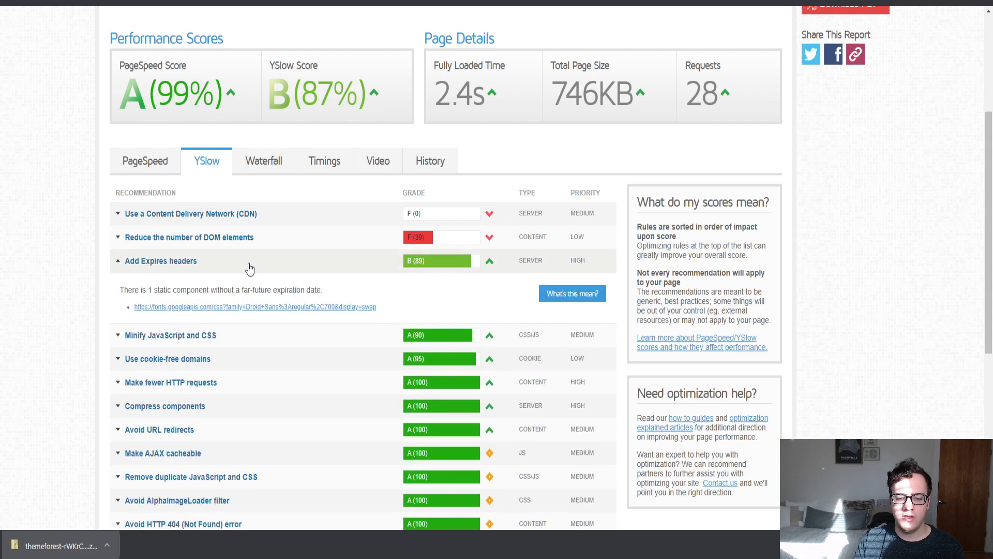
{"action": "left_click", "coordinate": [233, 274]}
{"action": "left_click", "coordinate": [222, 287]}
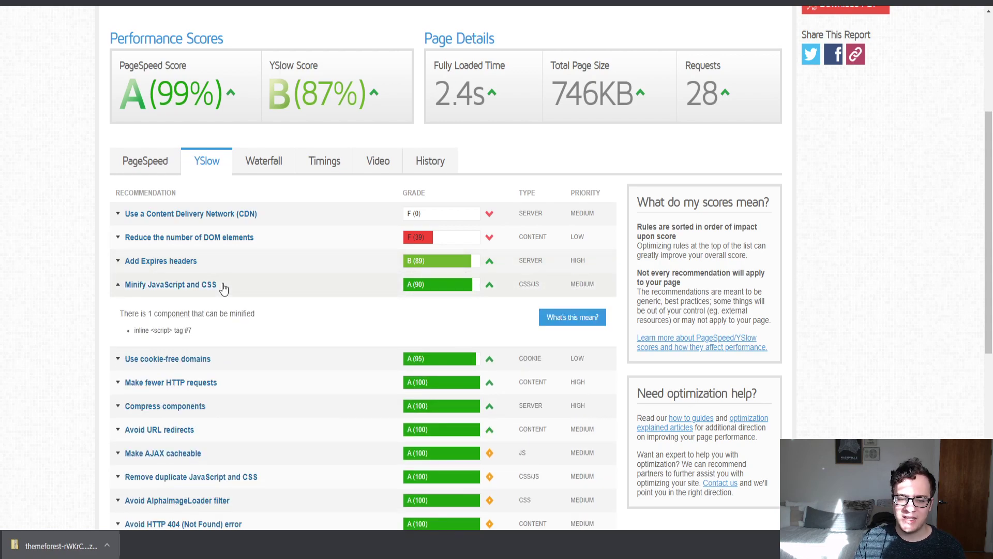
{"action": "left_click", "coordinate": [222, 286]}
- Bring up the Waterfall chart and scroll through the page requests
{"action": "left_click", "coordinate": [263, 165]}
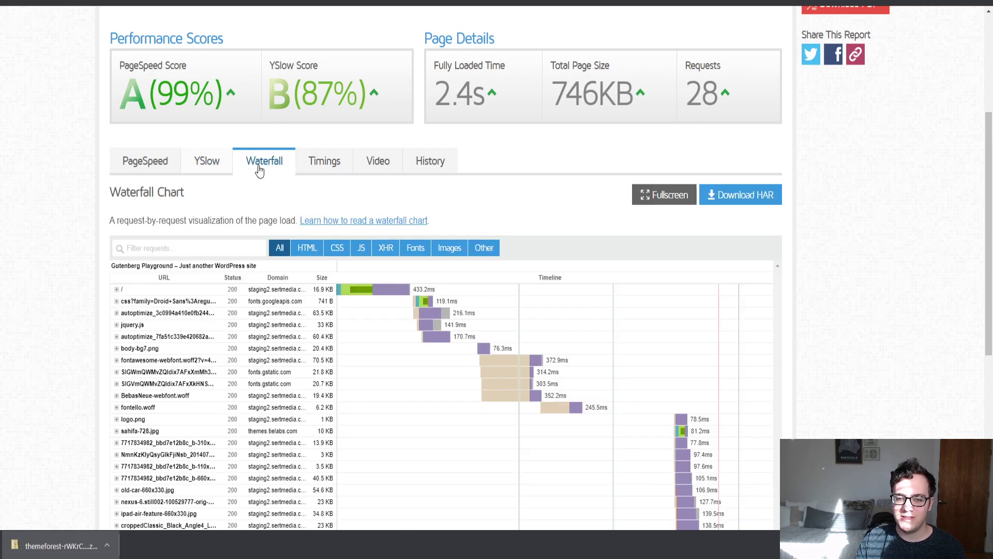
{"action": "scroll", "coordinate": [233, 269], "scroll_direction": "down", "scroll_amount": 5}
{"action": "scroll", "coordinate": [234, 269], "scroll_direction": "down", "scroll_amount": 2}
{"action": "scroll", "coordinate": [233, 264], "scroll_direction": "up", "scroll_amount": 10}
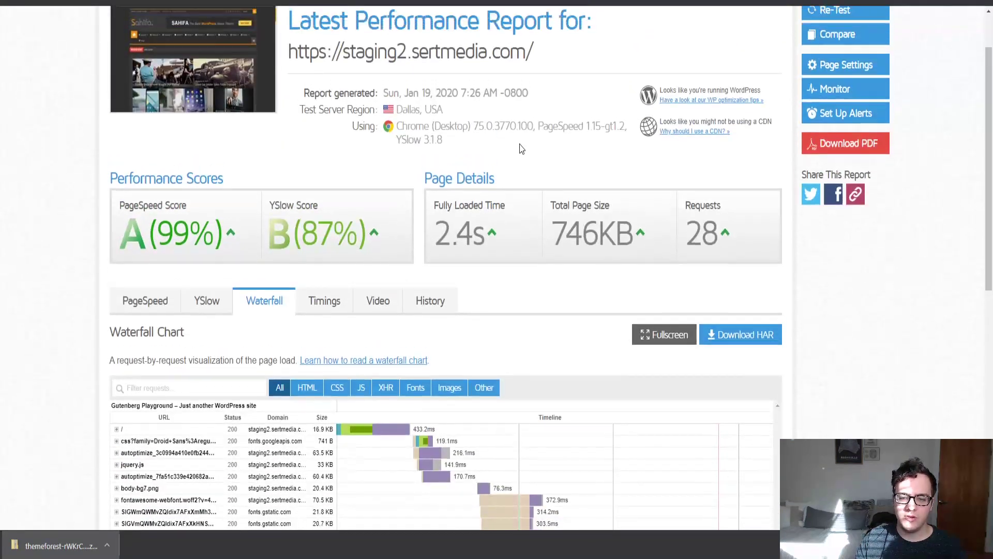
{"action": "key", "text": "ctrl+Tab"}
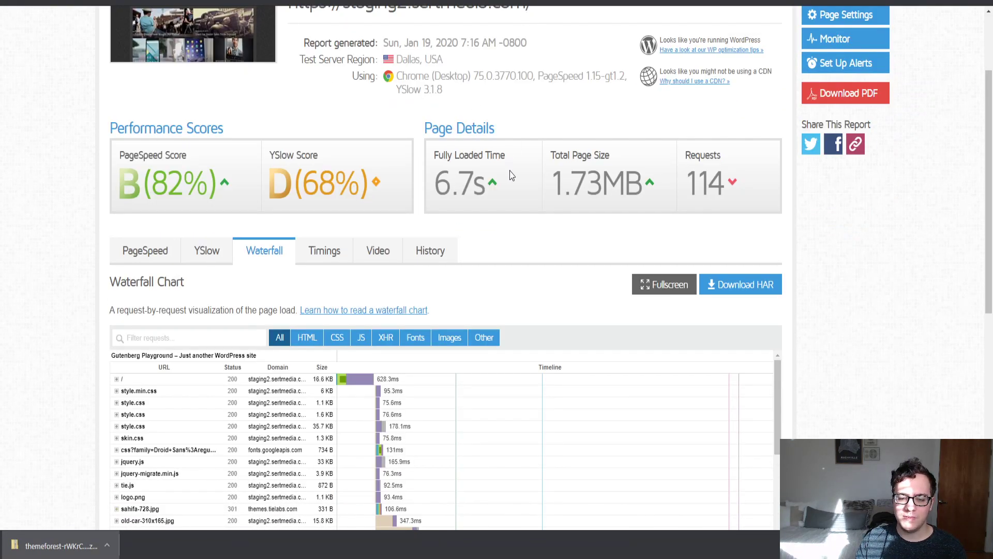
{"action": "left_click_drag", "start_coordinate": [552, 186], "coordinate": [643, 182]}
{"action": "double_click", "coordinate": [639, 177]}
{"action": "left_click", "coordinate": [690, 173]}
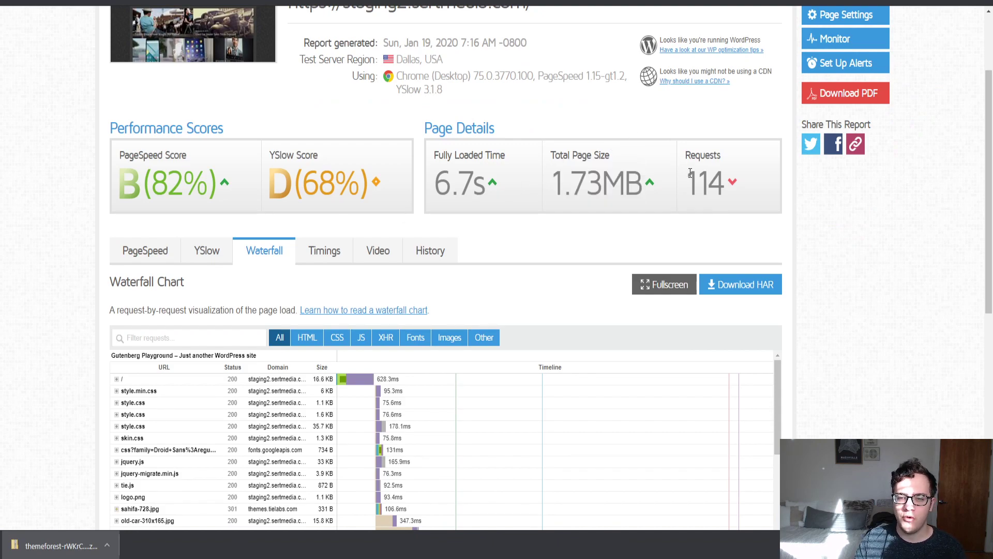
{"action": "key", "text": "ctrl+shift+Tab"}
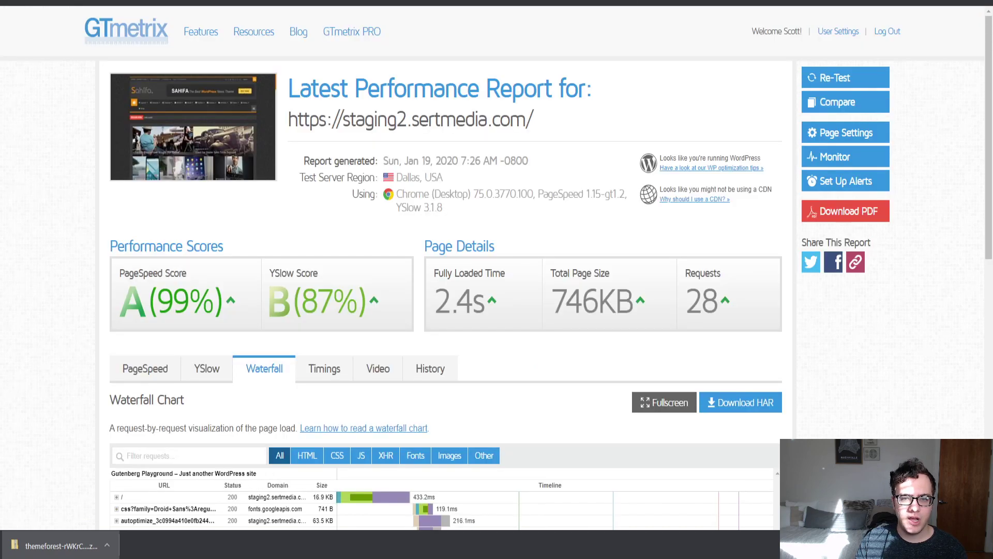
{"action": "key", "text": "ctrl+Tab"}
{"action": "key", "text": "ctrl+shift+Tab"}
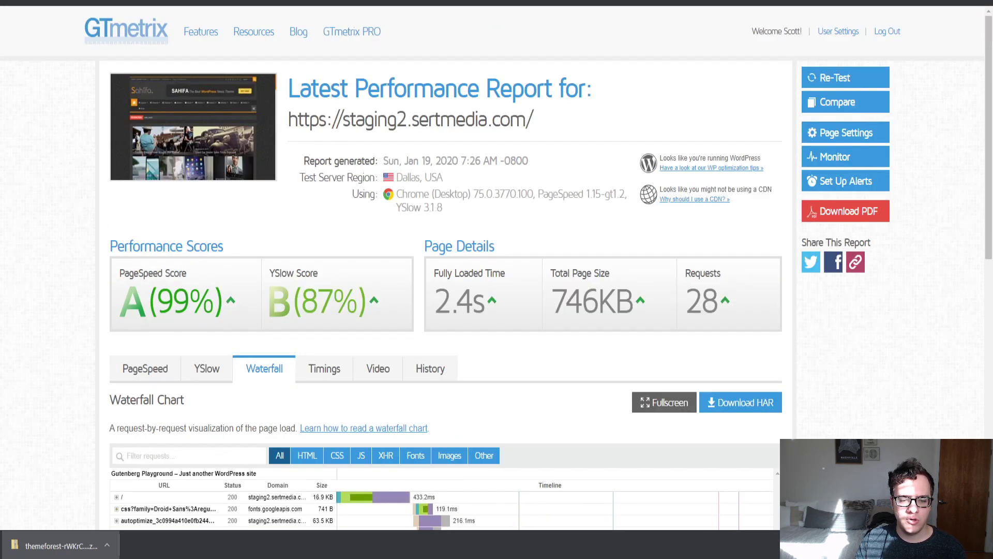
{"action": "key", "text": "ctrl+Tab"}
{"action": "key", "text": "ctrl+shift+Tab"}
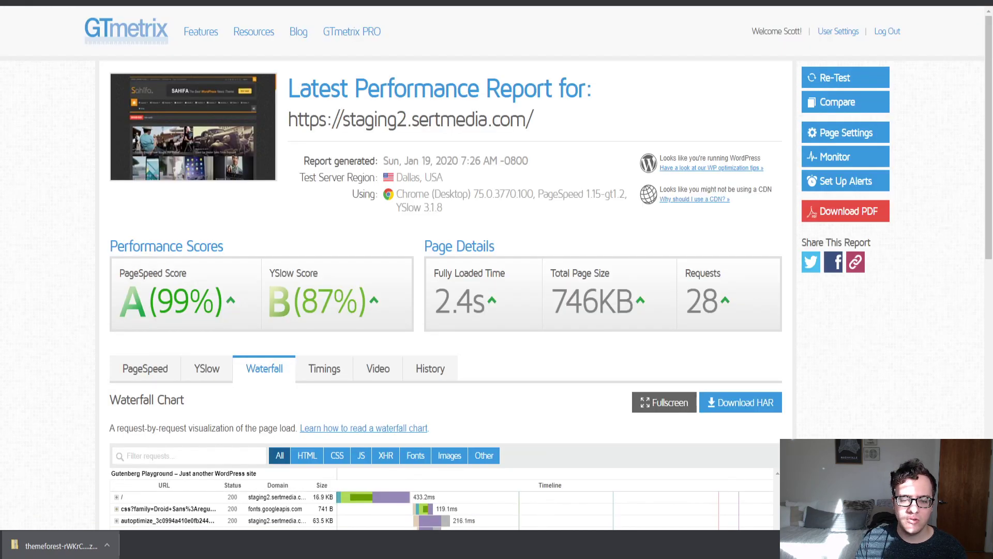
{"action": "key", "text": "ctrl+Tab"}
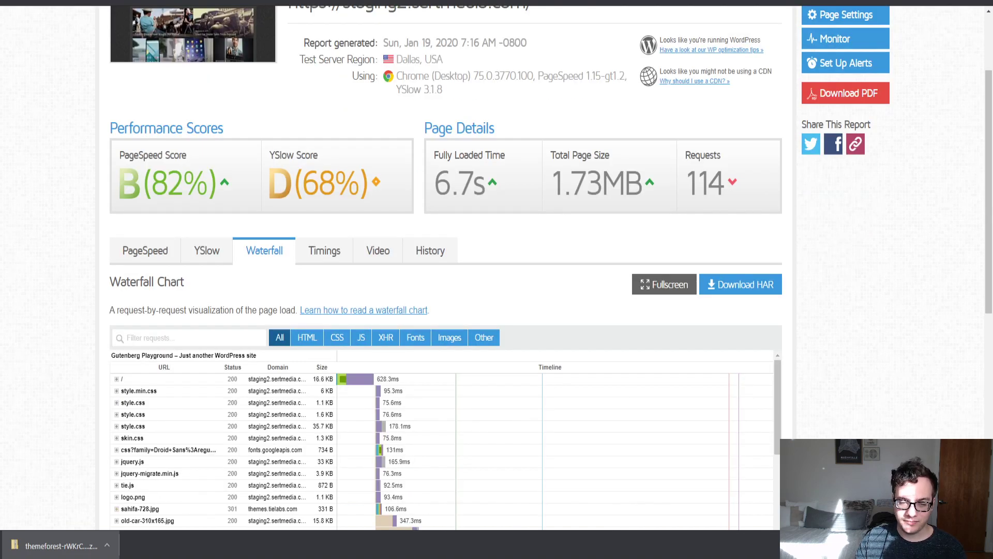
{"action": "key", "text": "ctrl+shift+Tab"}
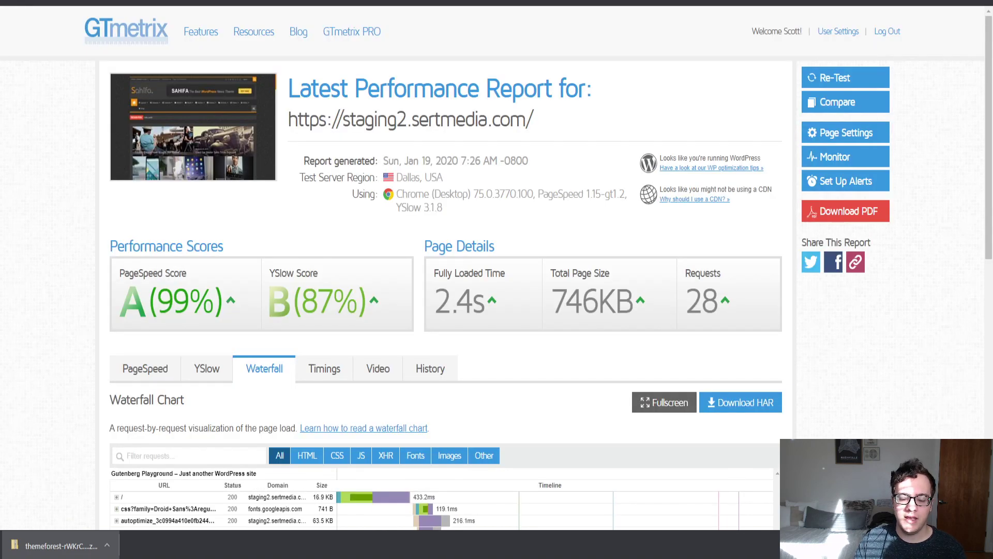
{"action": "key", "text": "ctrl+Tab"}
{"action": "key", "text": "ctrl+shift+Tab"}
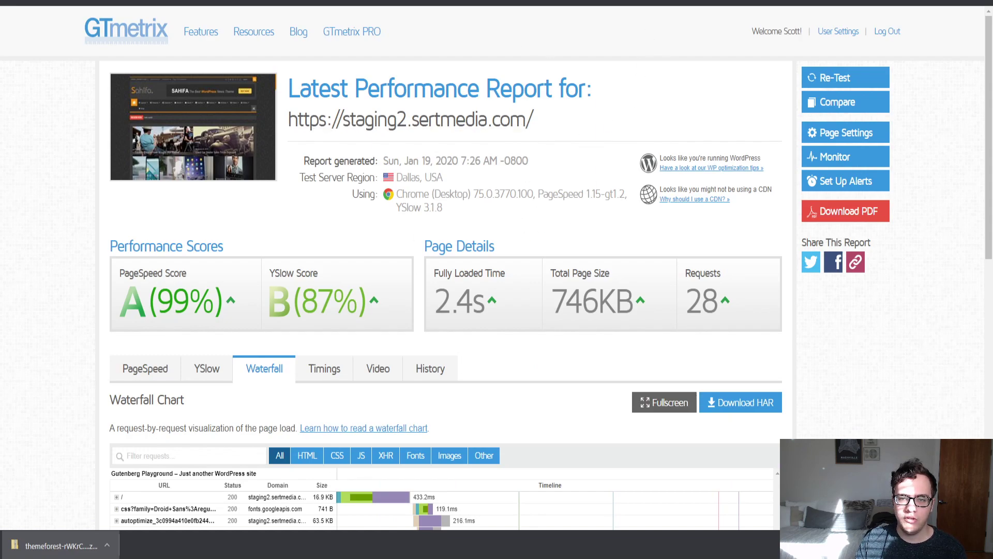
{"action": "key", "text": "ctrl+Tab"}
{"action": "key", "text": "ctrl+shift+Tab"}
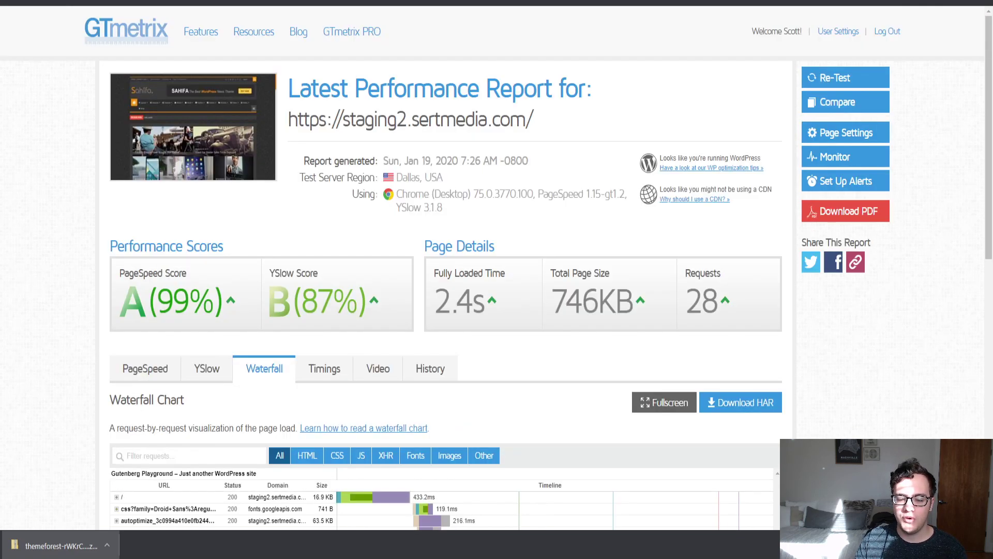
{"action": "key", "text": "ctrl+Tab"}
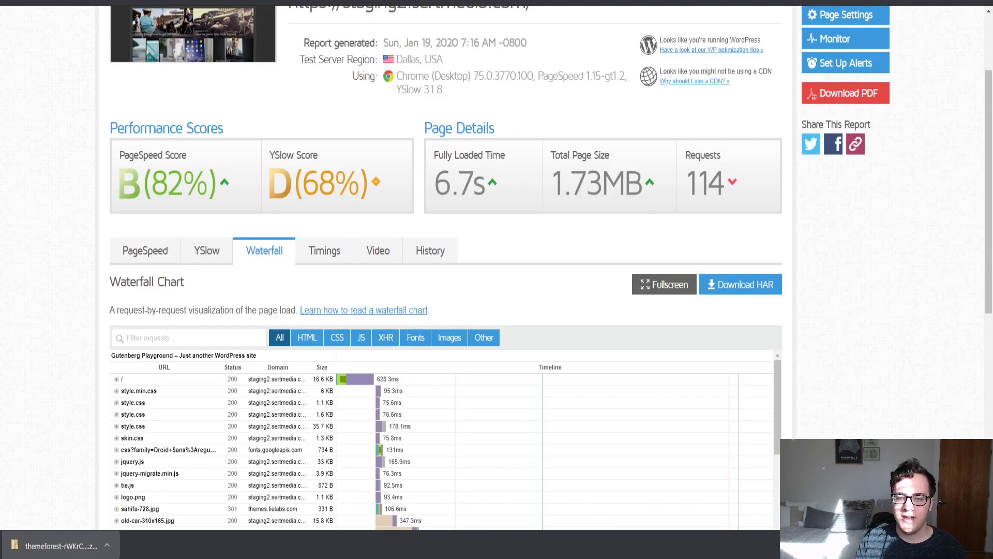
{"action": "key", "text": "ctrl+shift+Tab"}
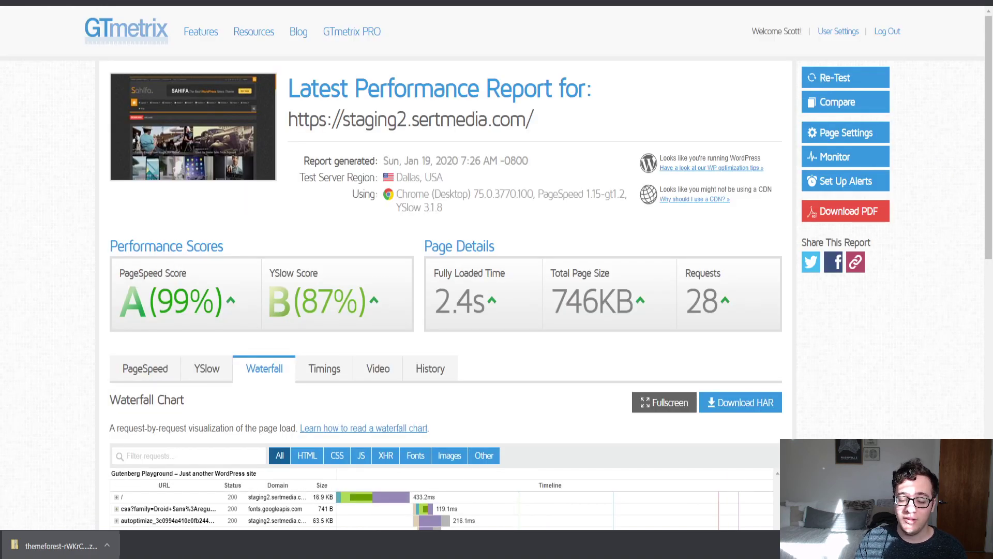
{"action": "key", "text": "ctrl+Tab"}
{"action": "key", "text": "ctrl+shift+Tab"}
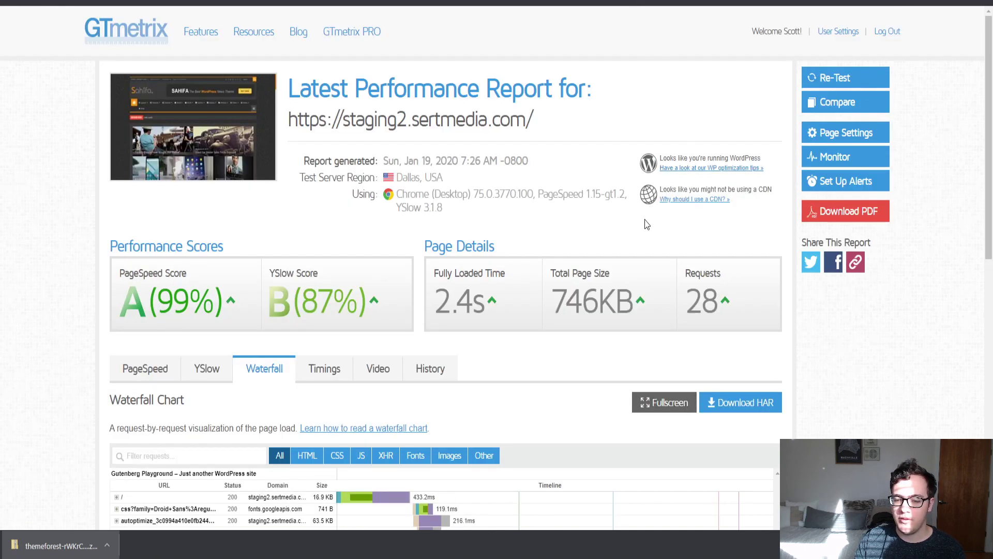